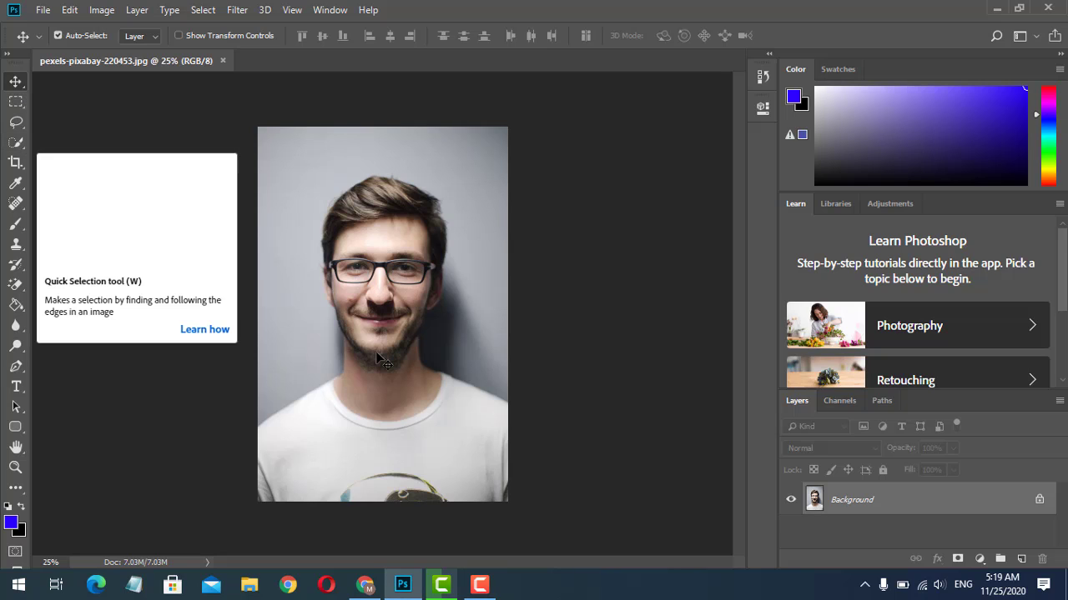
Select the man from his hair down to his shirt using the Quick Selection tool in add mode
{"action": "left_click", "coordinate": [15, 142]}
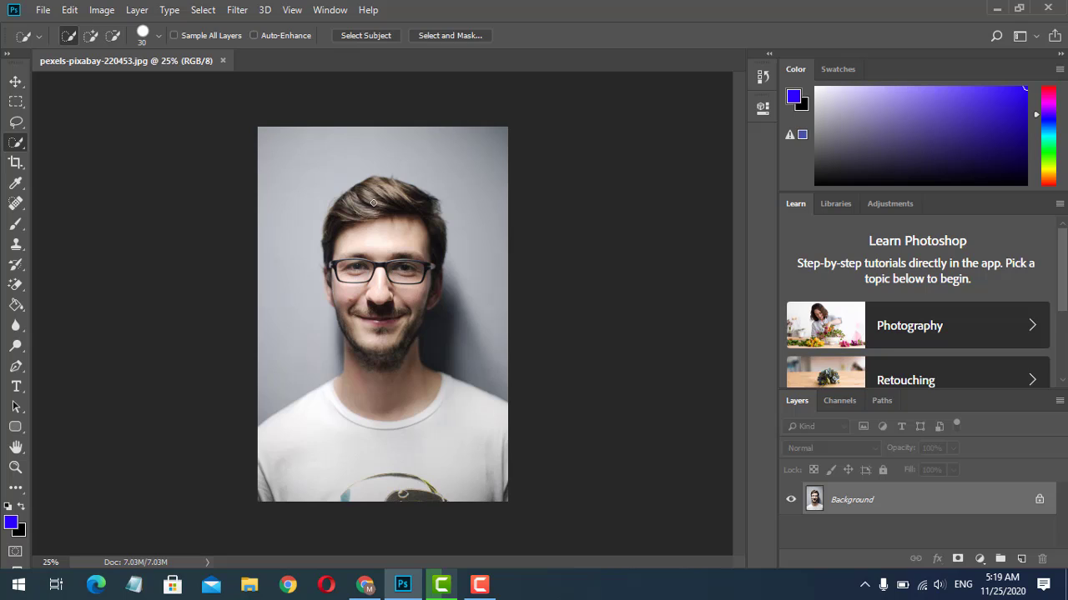
{"action": "left_click", "coordinate": [91, 36]}
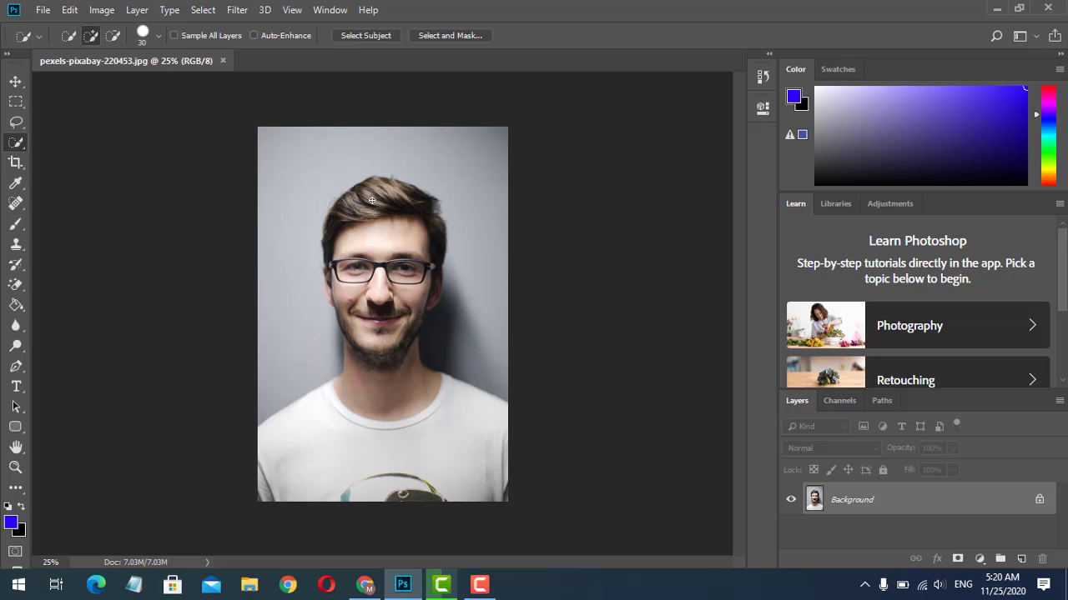
{"action": "left_click_drag", "start_coordinate": [372, 200], "coordinate": [386, 296]}
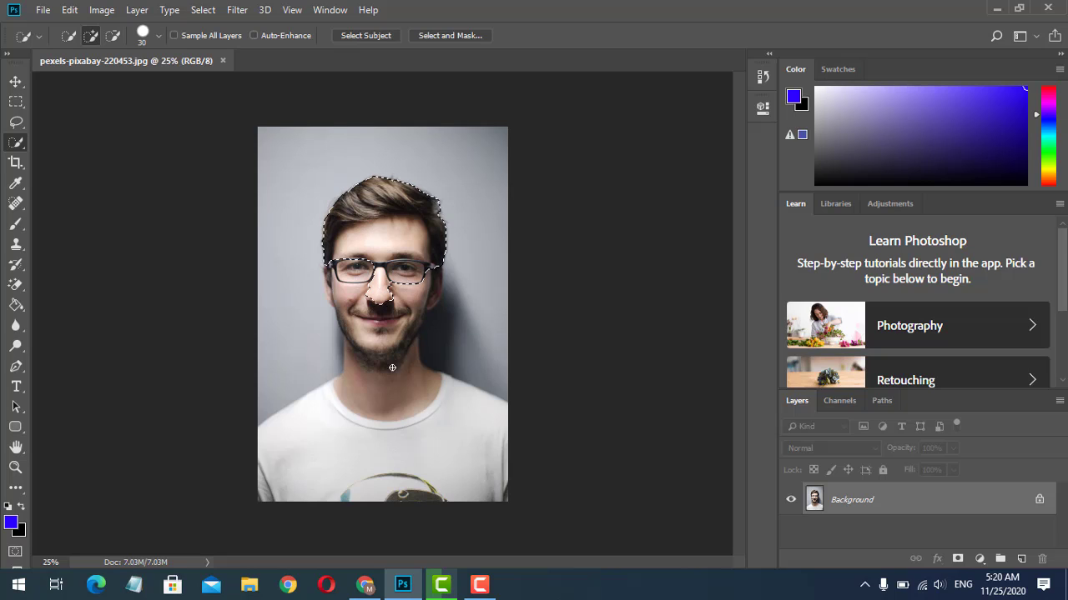
{"action": "mouse_move", "coordinate": [392, 368]}
{"action": "left_mouse_down"}
{"action": "mouse_move", "coordinate": [390, 359]}
{"action": "mouse_move", "coordinate": [392, 499]}
{"action": "mouse_move", "coordinate": [377, 487]}
{"action": "left_mouse_up"}
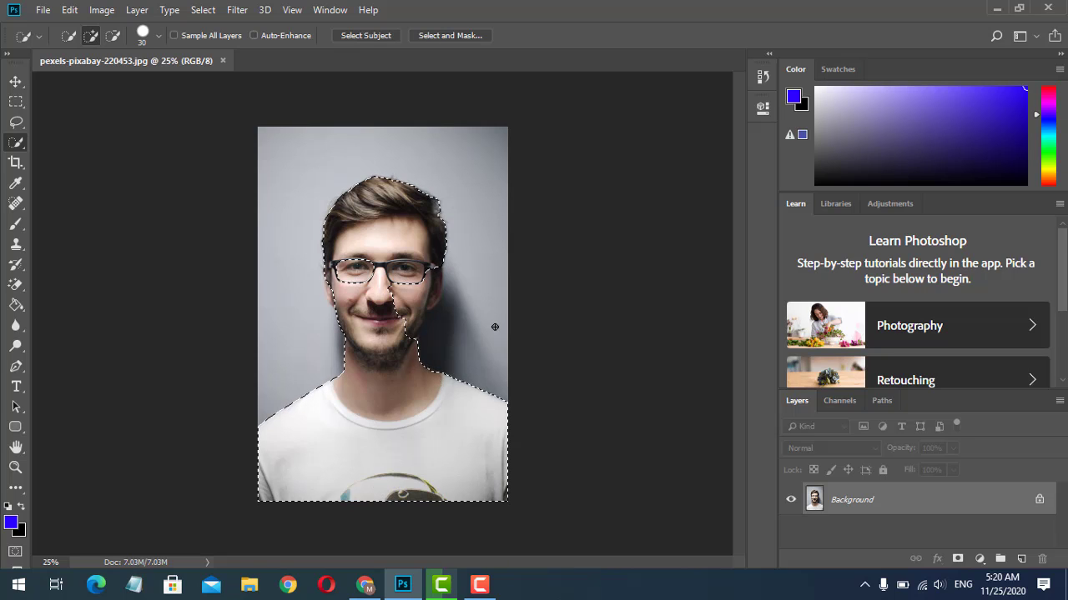
{"action": "left_click", "coordinate": [426, 311]}
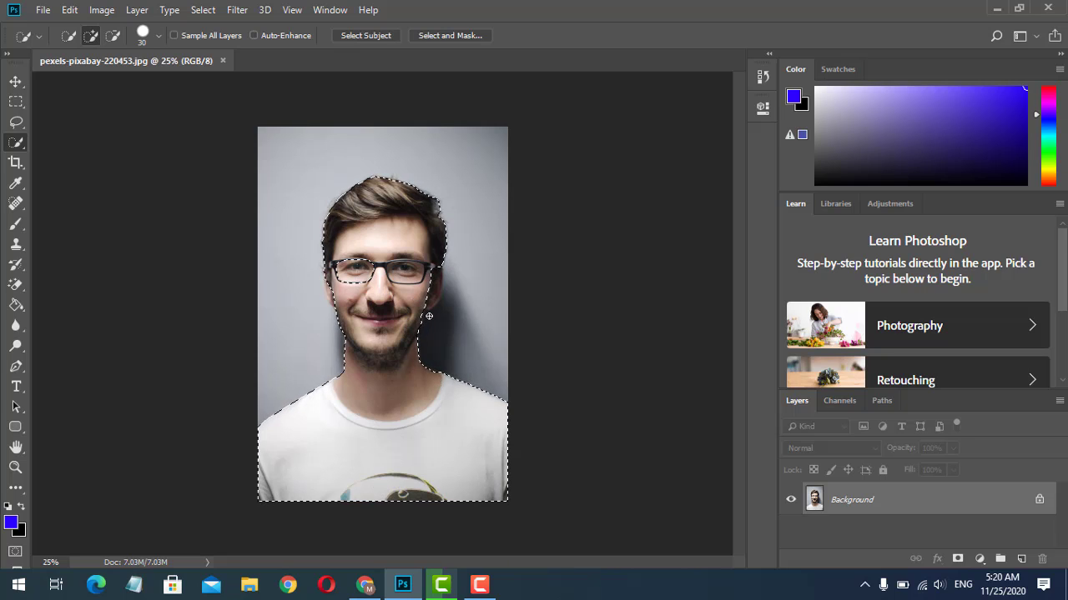
Add the missed eyeglass lens and both ears to the quick selection
{"action": "key", "text": "ctrl+plus"}
{"action": "key", "text": "ctrl+plus"}
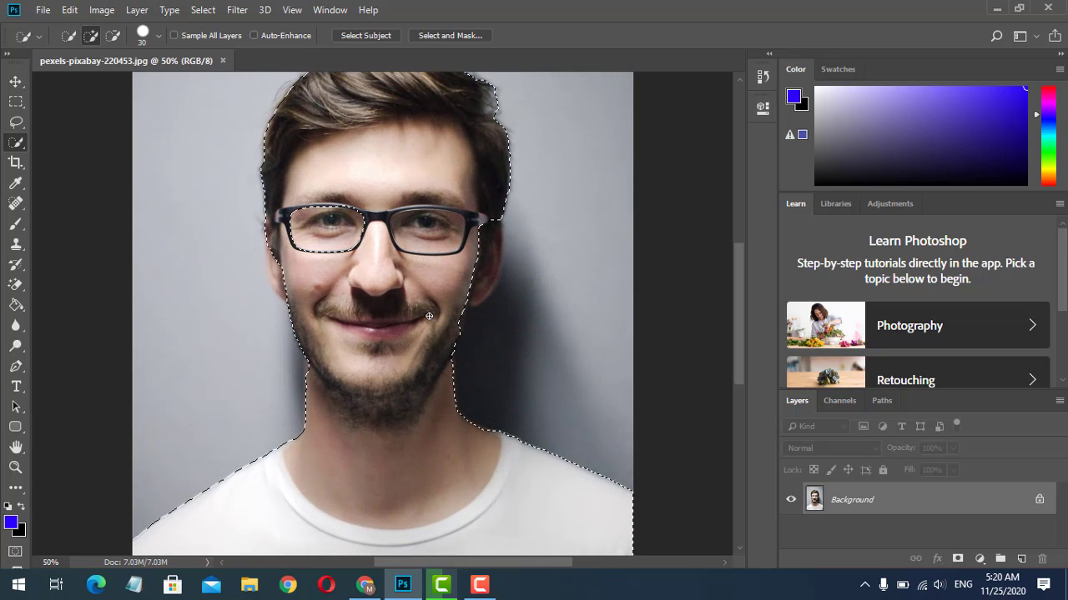
{"action": "left_click", "coordinate": [320, 238]}
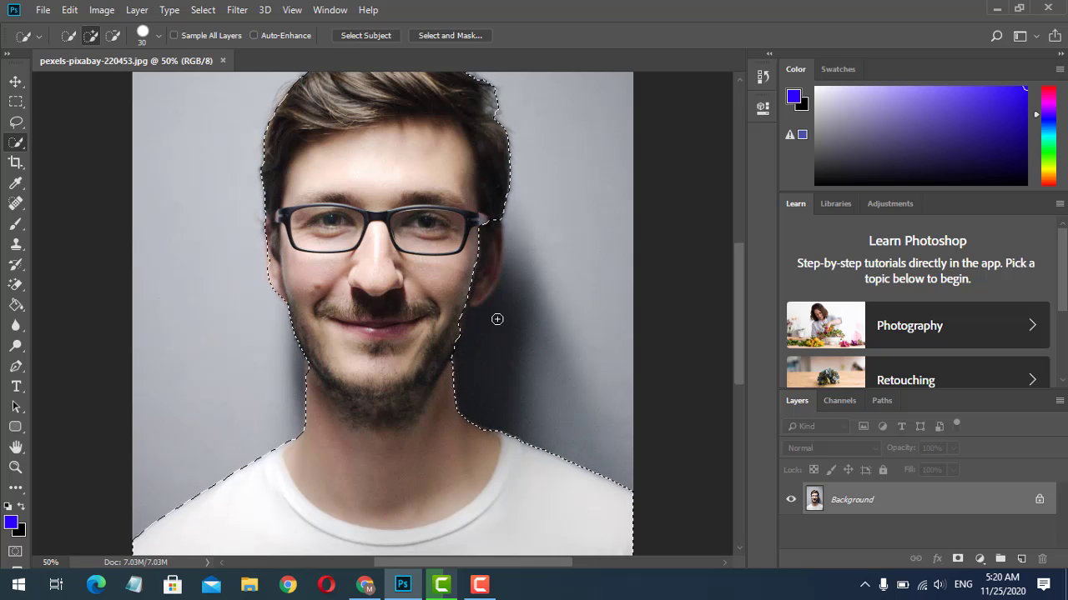
{"action": "left_click_drag", "start_coordinate": [490, 240], "coordinate": [485, 267]}
{"action": "left_click_drag", "start_coordinate": [740, 324], "coordinate": [733, 293]}
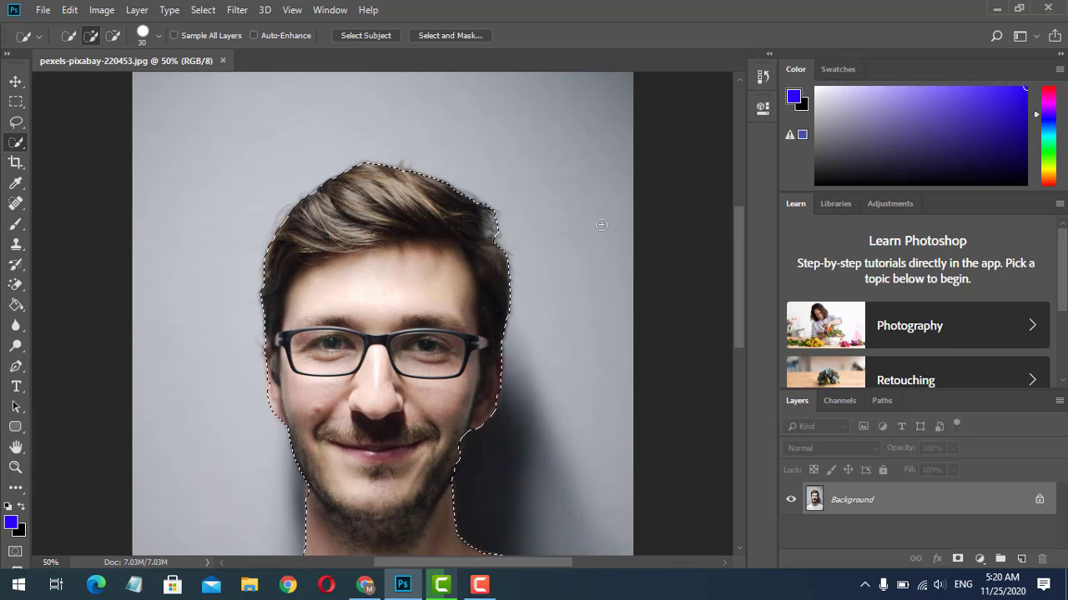
Add the stray hair tip beside the man's temple to the selection using the Lasso tool in add mode
{"action": "key", "text": "ctrl+plus"}
{"action": "key", "text": "ctrl+plus"}
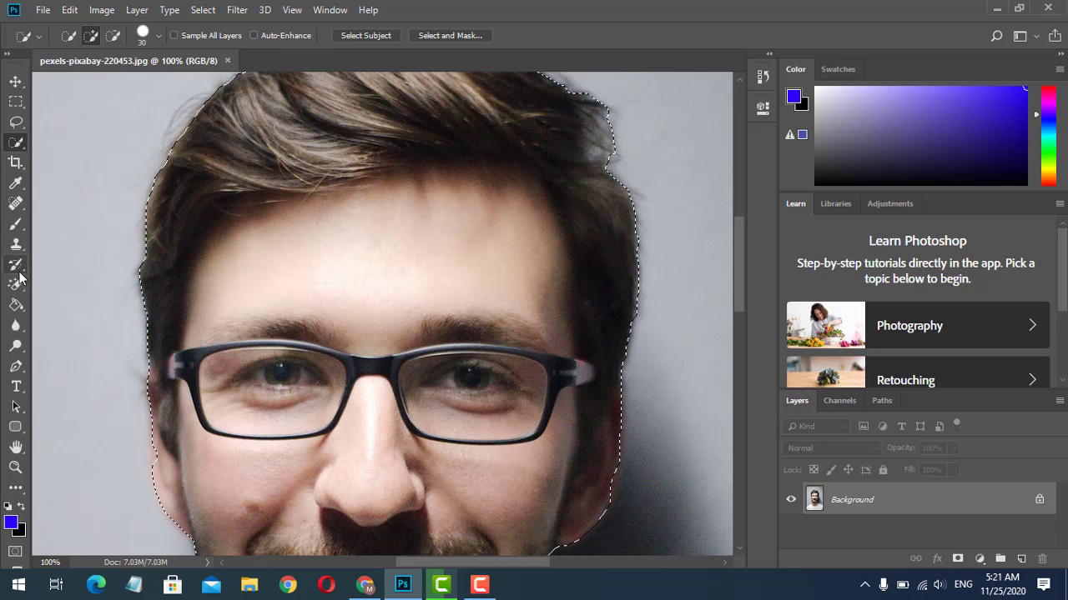
{"action": "left_click", "coordinate": [15, 128]}
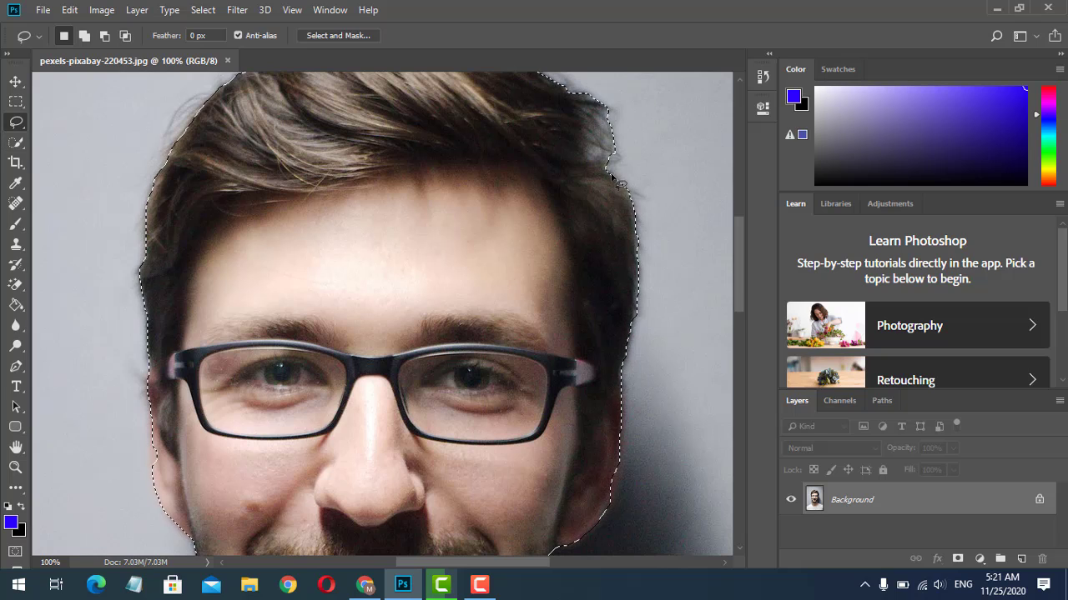
{"action": "left_click_drag", "start_coordinate": [627, 182], "coordinate": [630, 206]}
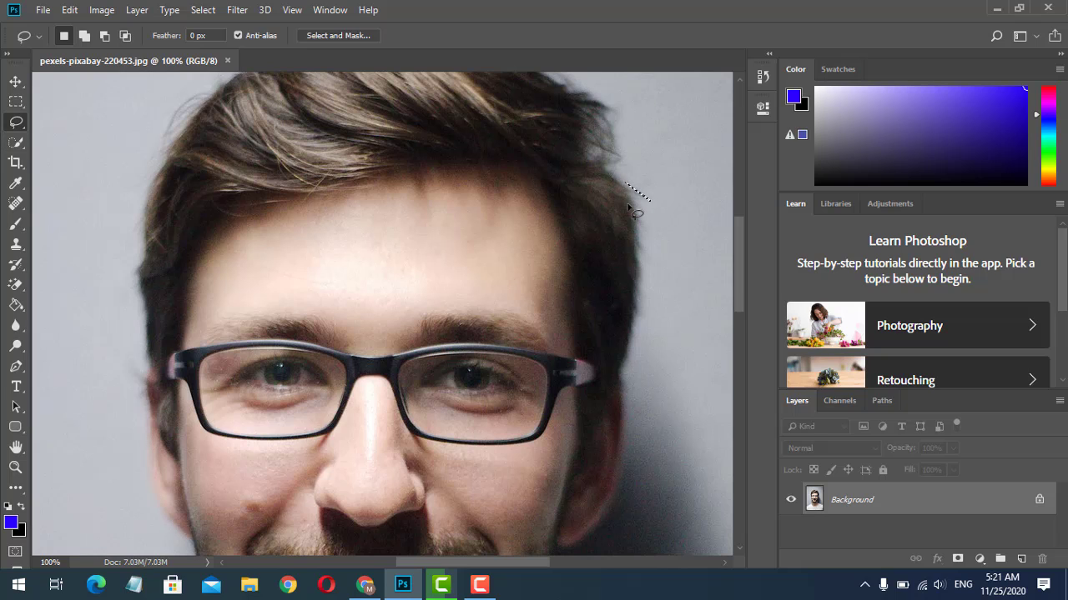
{"action": "key", "text": "ctrl+z"}
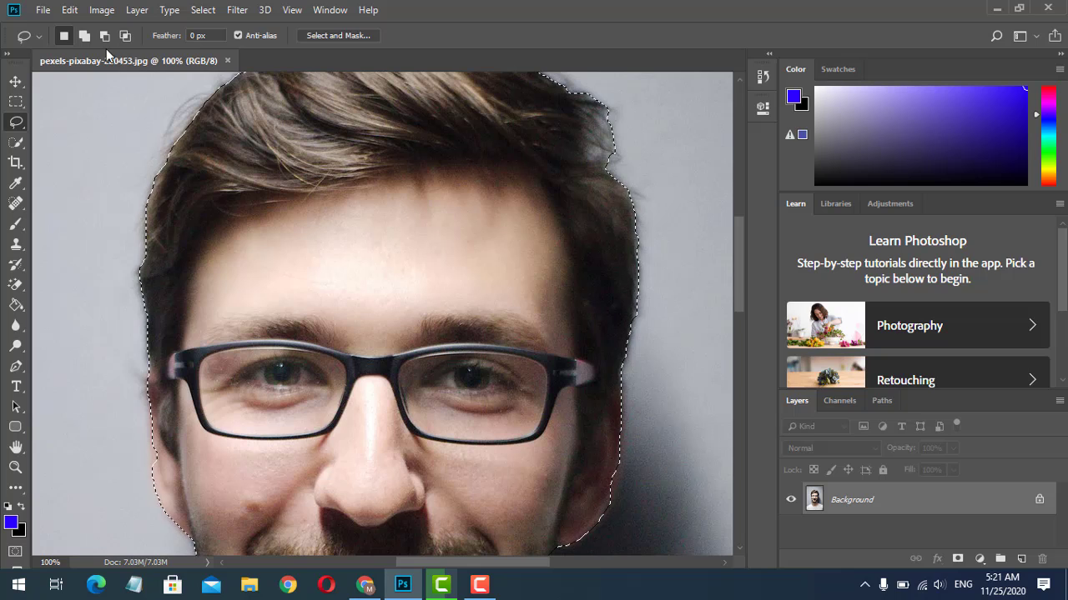
{"action": "left_click", "coordinate": [86, 37]}
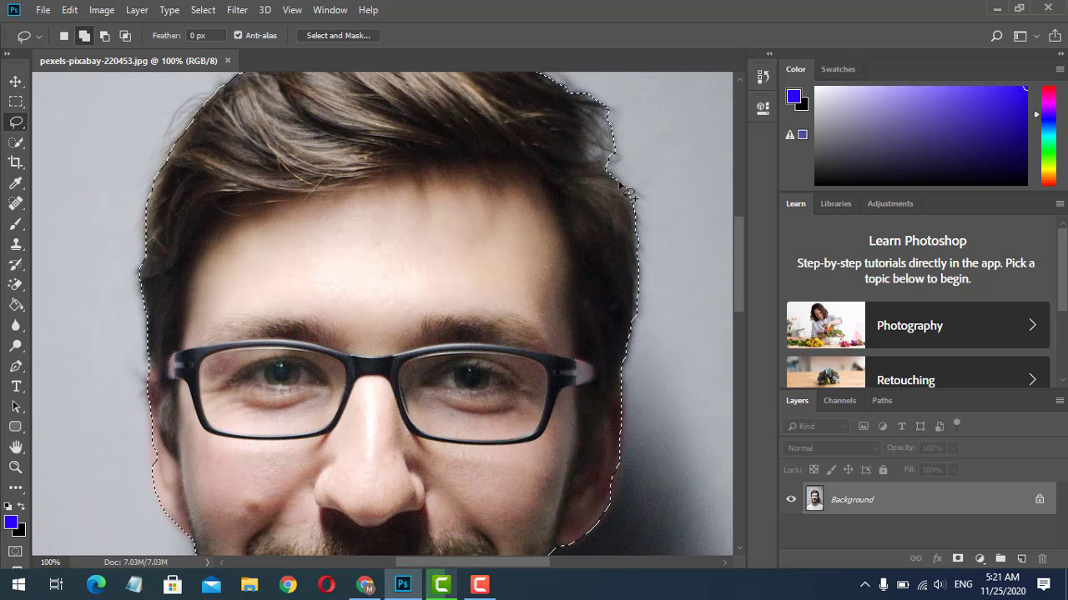
{"action": "mouse_move", "coordinate": [639, 195]}
{"action": "left_mouse_down"}
{"action": "mouse_move", "coordinate": [647, 204]}
{"action": "mouse_move", "coordinate": [624, 184]}
{"action": "mouse_move", "coordinate": [639, 222]}
{"action": "mouse_move", "coordinate": [630, 212]}
{"action": "left_mouse_up"}
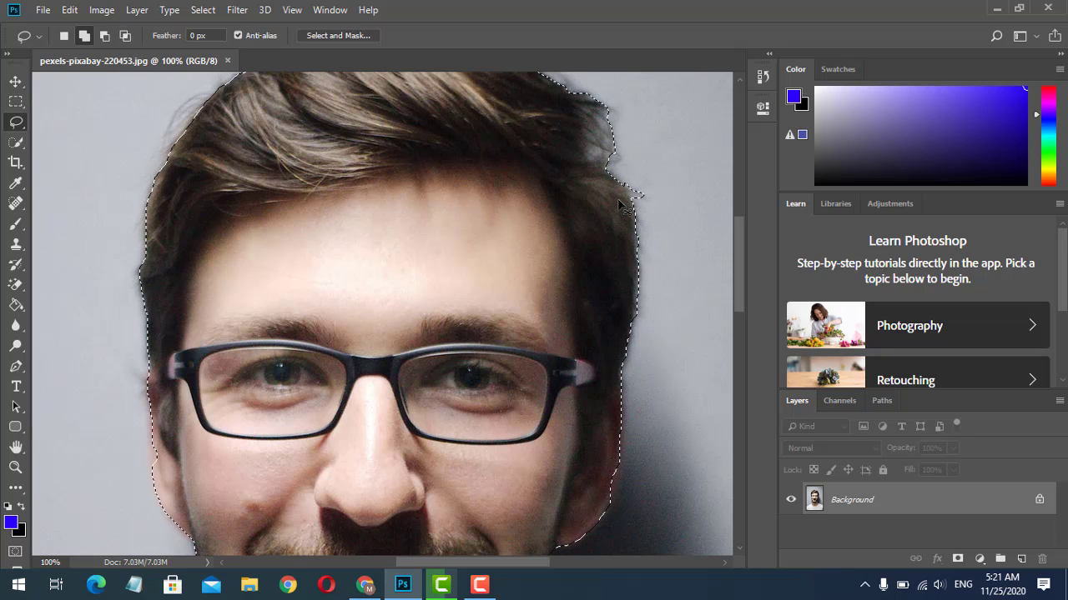
Try masking out the background with a layer mask from the selection, and undo the mask
{"action": "key", "text": "ctrl+minus"}
{"action": "key", "text": "ctrl+minus"}
{"action": "key", "text": "ctrl+minus"}
{"action": "key", "text": "ctrl+minus"}
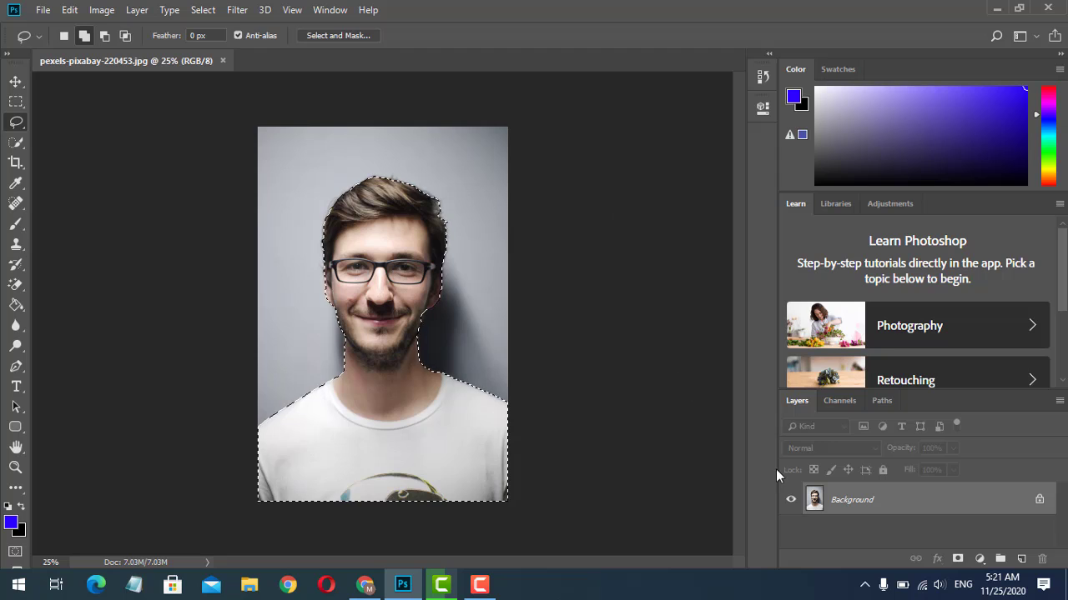
{"action": "left_click", "coordinate": [957, 559]}
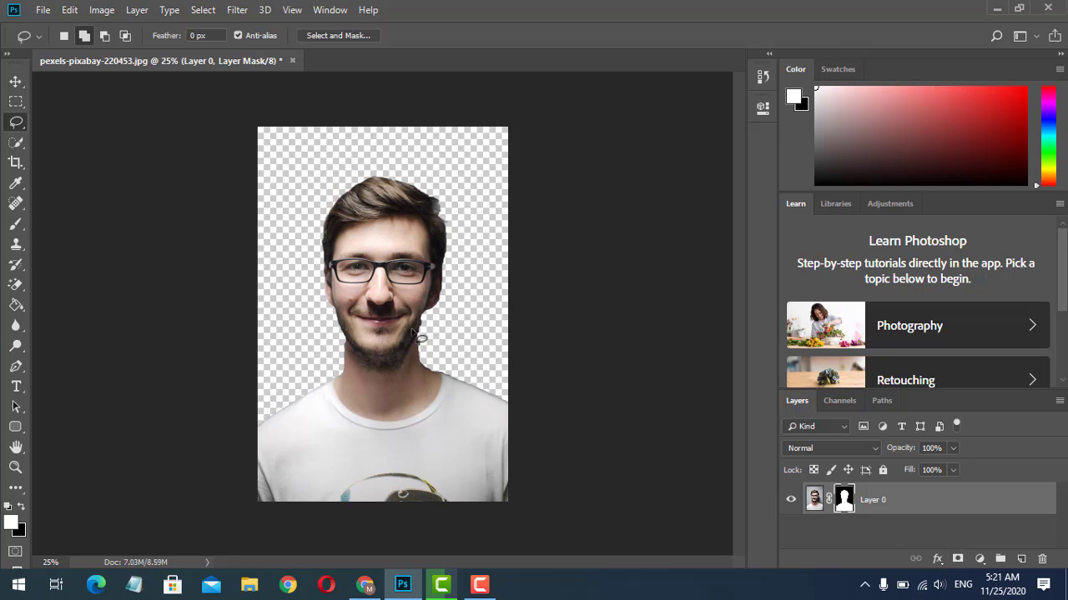
{"action": "scroll", "coordinate": [396, 315], "scroll_direction": "up", "scroll_amount": 2}
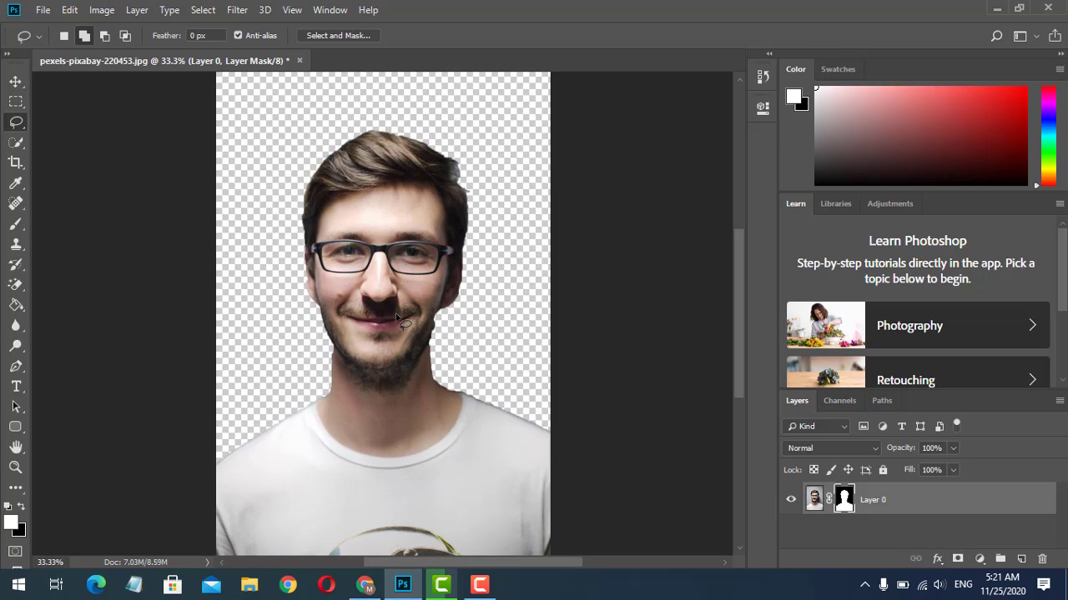
{"action": "key", "text": "ctrl+z"}
{"action": "key", "text": "ctrl+z"}
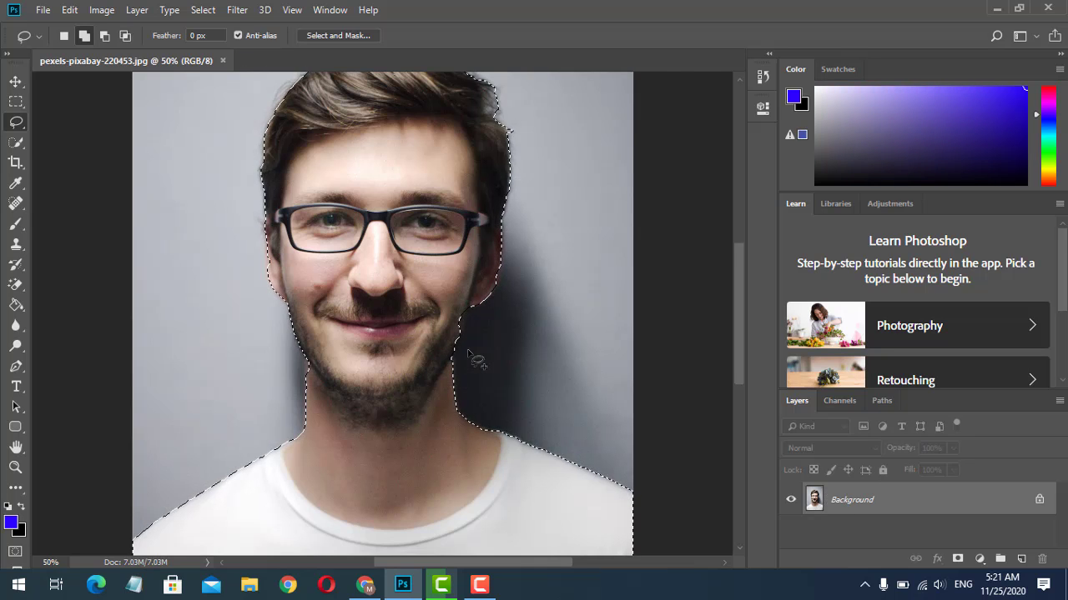
Add the missed strip of jaw below the ear on the shadowed side to the selection with the Lasso
{"action": "scroll", "coordinate": [469, 355], "scroll_direction": "up", "scroll_amount": 2}
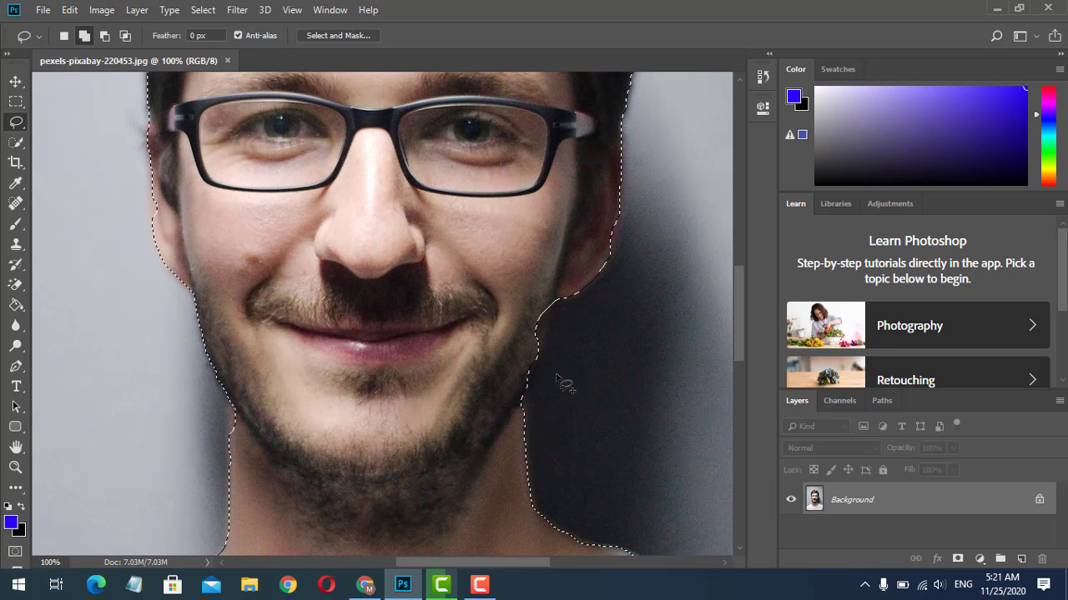
{"action": "left_click_drag", "start_coordinate": [558, 301], "coordinate": [552, 331]}
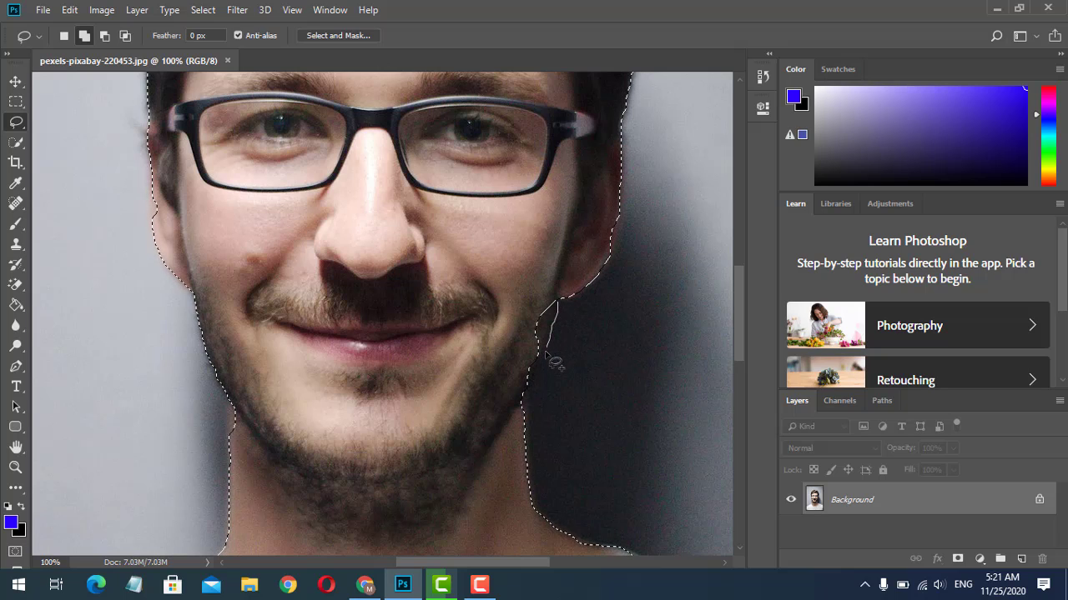
{"action": "left_click_drag", "start_coordinate": [536, 399], "coordinate": [557, 300]}
Try to remove the leftover inner outline on the cheek by subtracting Lasso areas from the selection
{"action": "key", "text": "alt"}
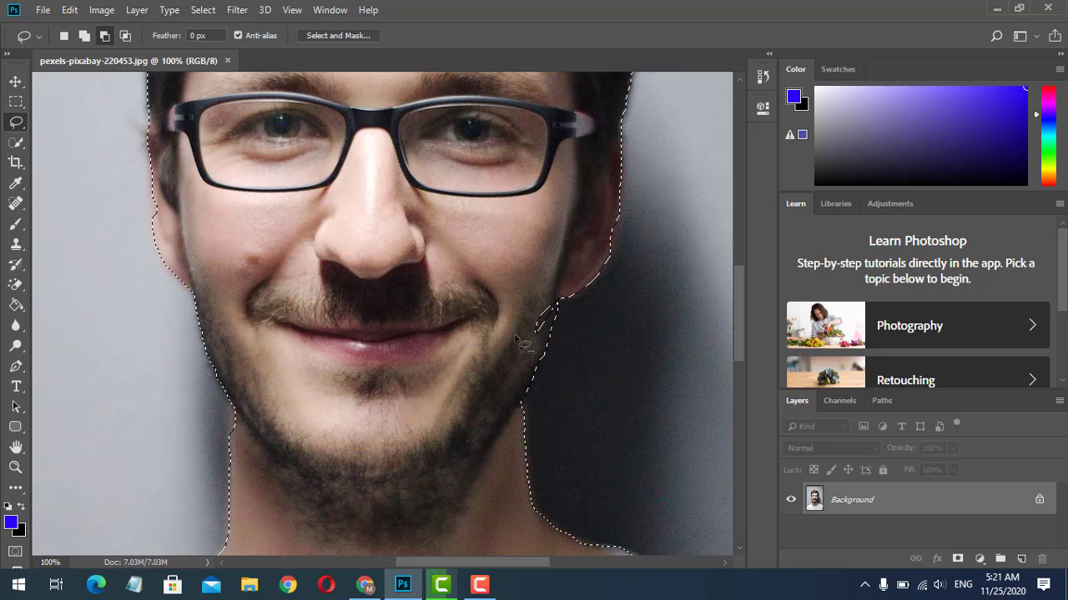
{"action": "left_click_drag", "start_coordinate": [521, 346], "coordinate": [521, 346]}
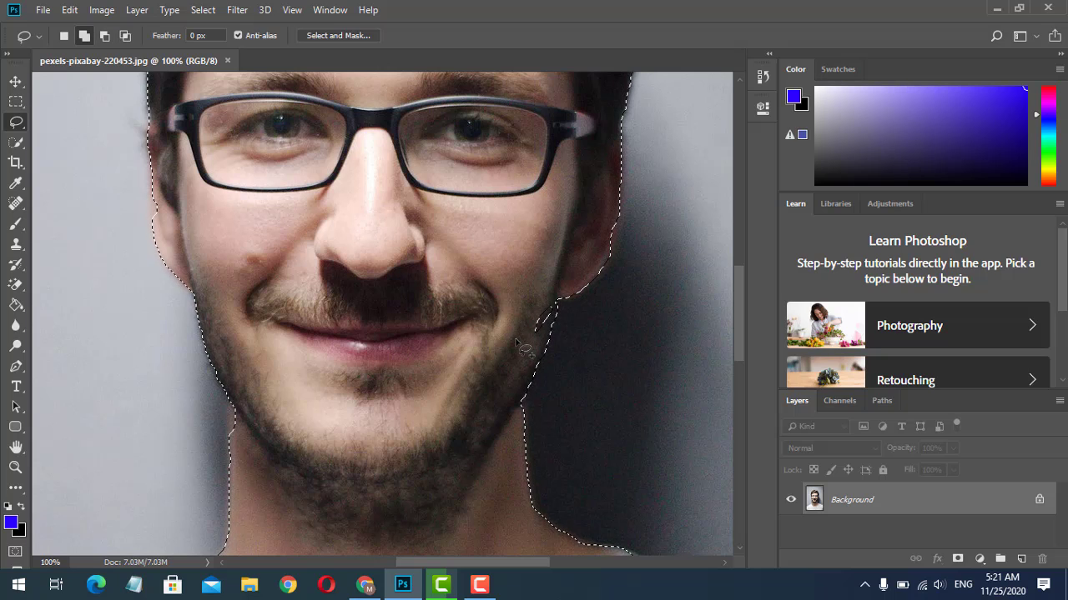
{"action": "key", "text": "alt"}
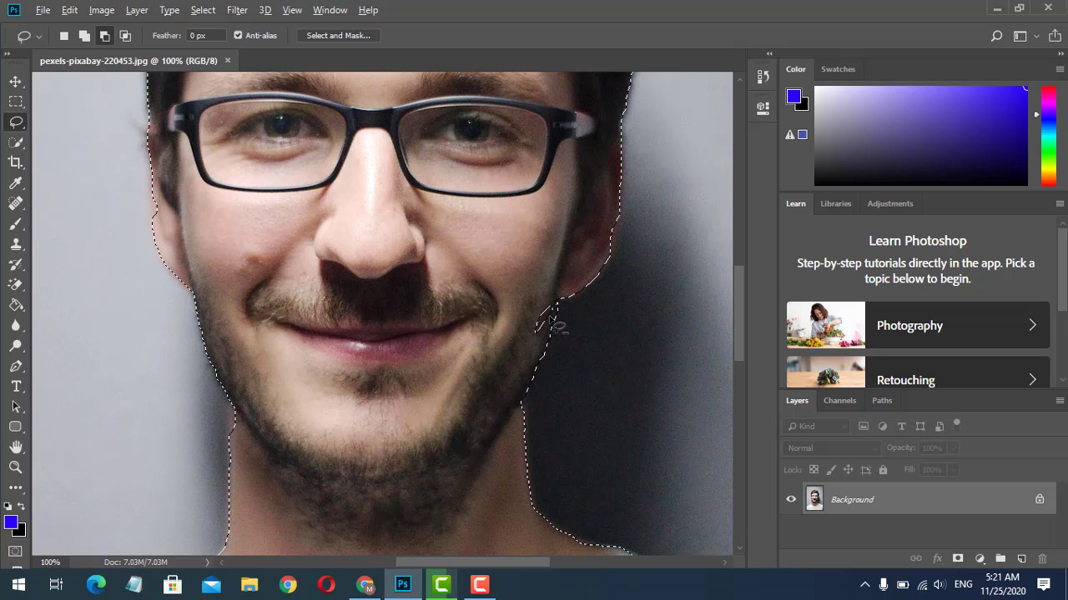
{"action": "mouse_move", "coordinate": [547, 305]}
{"action": "left_mouse_down"}
{"action": "mouse_move", "coordinate": [529, 323]}
{"action": "mouse_move", "coordinate": [535, 337]}
{"action": "mouse_move", "coordinate": [559, 316]}
{"action": "mouse_move", "coordinate": [548, 314]}
{"action": "mouse_move", "coordinate": [542, 360]}
{"action": "mouse_move", "coordinate": [548, 306]}
{"action": "mouse_move", "coordinate": [515, 325]}
{"action": "mouse_move", "coordinate": [504, 352]}
{"action": "mouse_move", "coordinate": [523, 356]}
{"action": "mouse_move", "coordinate": [542, 305]}
{"action": "left_mouse_up"}
{"action": "key", "text": "alt"}
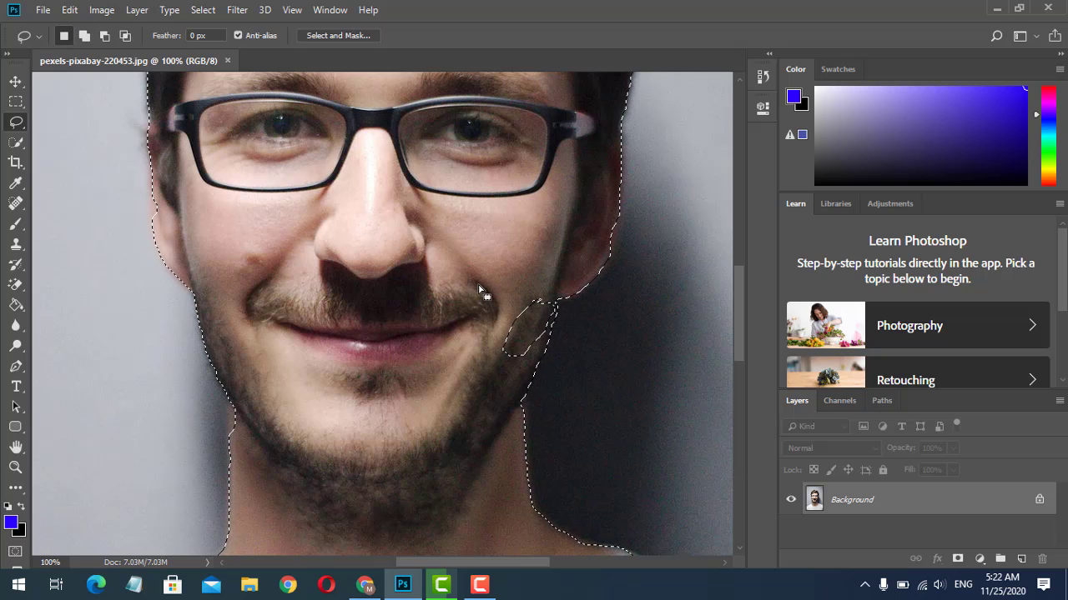
{"action": "left_click_drag", "start_coordinate": [516, 315], "coordinate": [510, 345]}
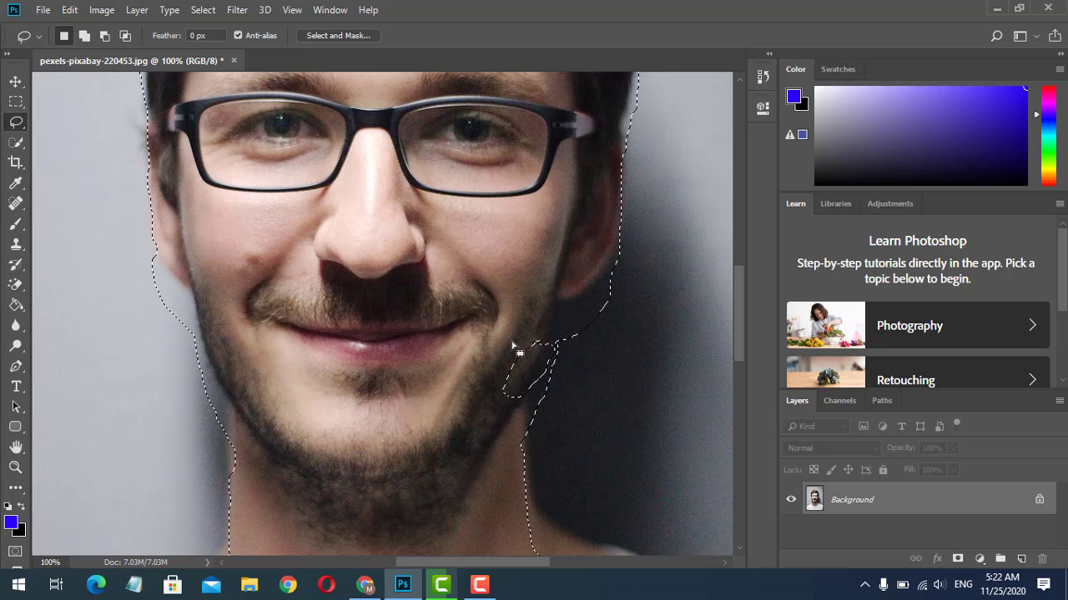
{"action": "key", "text": "ctrl+z"}
{"action": "left_click", "coordinate": [104, 35]}
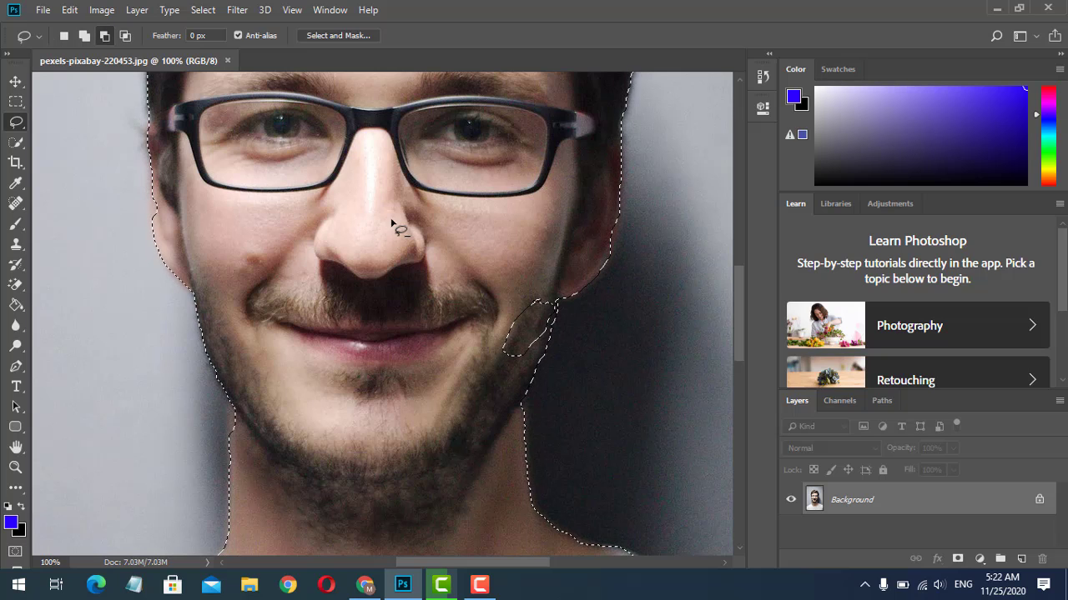
{"action": "mouse_move", "coordinate": [538, 302]}
{"action": "left_mouse_down"}
{"action": "mouse_move", "coordinate": [508, 363]}
{"action": "mouse_move", "coordinate": [532, 335]}
{"action": "mouse_move", "coordinate": [512, 301]}
{"action": "left_mouse_up"}
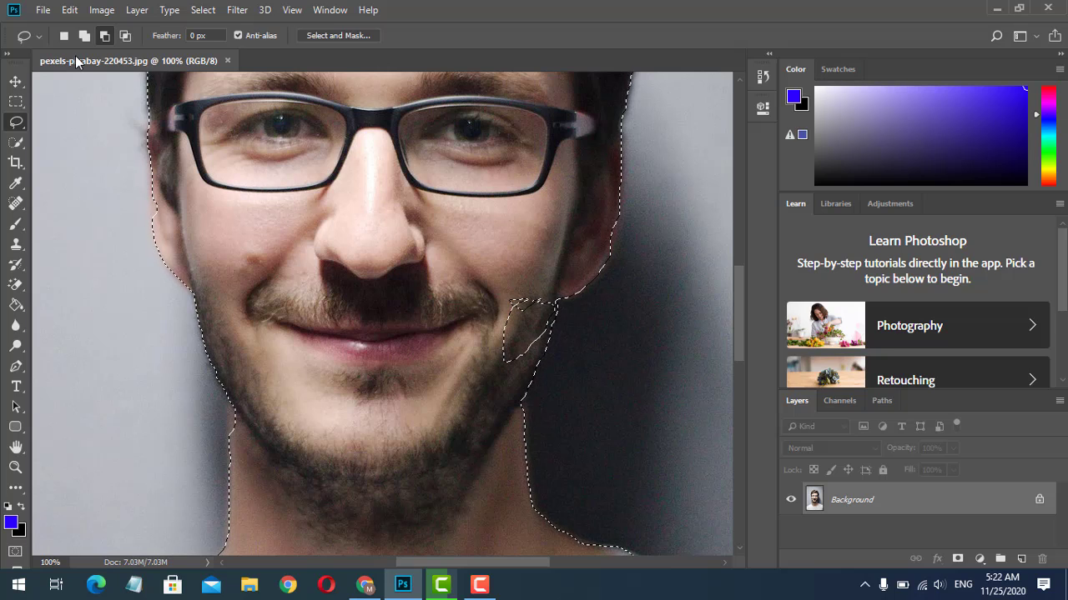
Fill the cheek gap and add the missed neck edges to the selection using the Lasso in add mode
{"action": "left_click", "coordinate": [85, 35]}
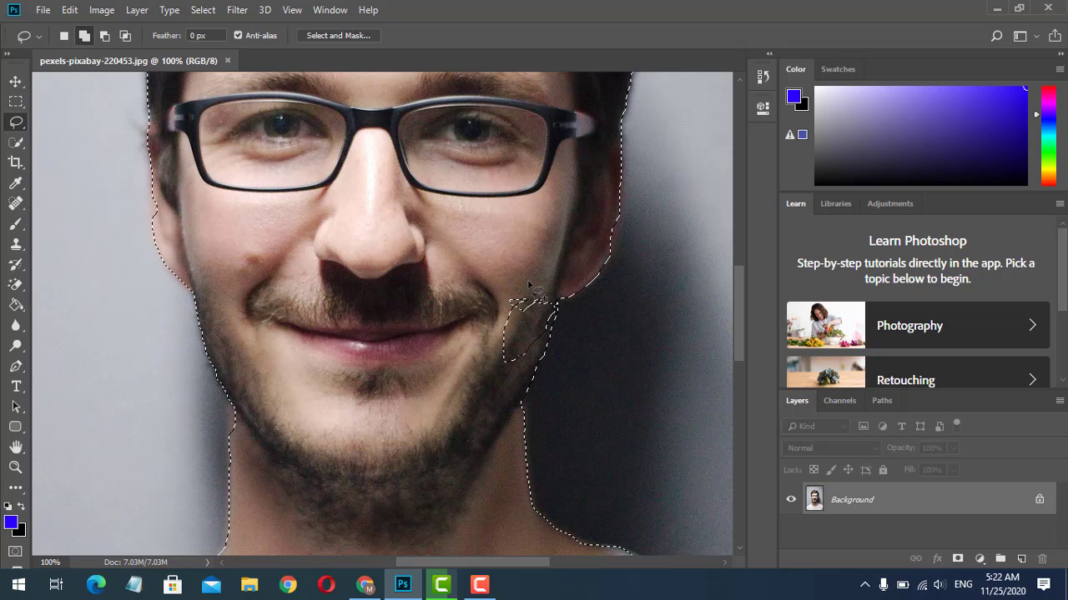
{"action": "mouse_move", "coordinate": [515, 294]}
{"action": "left_mouse_down"}
{"action": "mouse_move", "coordinate": [492, 379]}
{"action": "mouse_move", "coordinate": [519, 372]}
{"action": "mouse_move", "coordinate": [534, 348]}
{"action": "mouse_move", "coordinate": [488, 285]}
{"action": "mouse_move", "coordinate": [548, 294]}
{"action": "mouse_move", "coordinate": [528, 291]}
{"action": "mouse_move", "coordinate": [527, 339]}
{"action": "mouse_move", "coordinate": [545, 343]}
{"action": "mouse_move", "coordinate": [555, 304]}
{"action": "mouse_move", "coordinate": [545, 270]}
{"action": "mouse_move", "coordinate": [515, 310]}
{"action": "mouse_move", "coordinate": [533, 345]}
{"action": "mouse_move", "coordinate": [544, 309]}
{"action": "mouse_move", "coordinate": [489, 289]}
{"action": "left_mouse_up"}
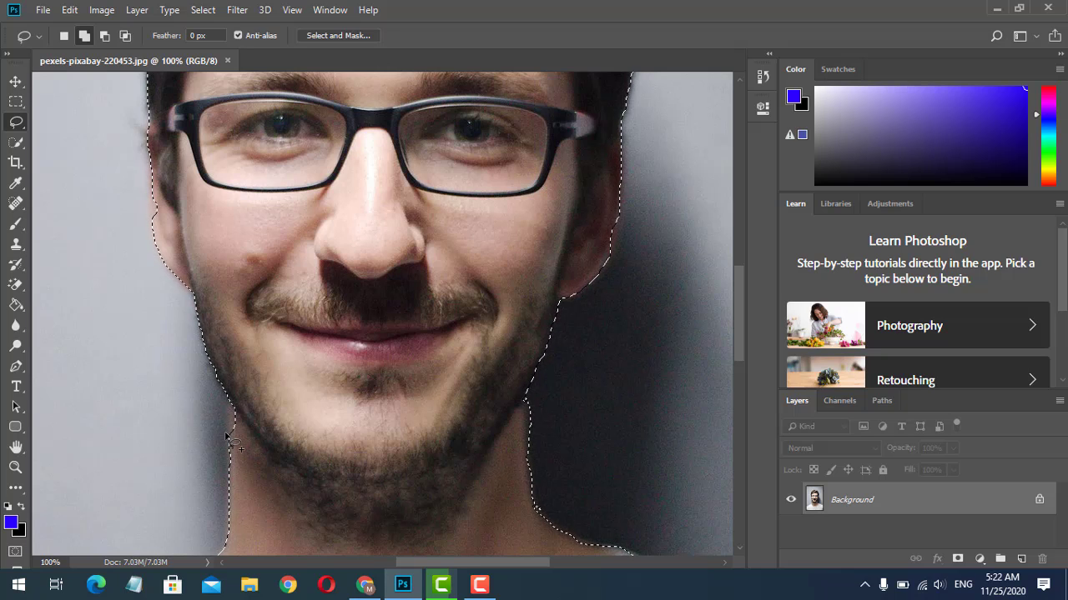
{"action": "mouse_move", "coordinate": [230, 442]}
{"action": "left_mouse_down"}
{"action": "mouse_move", "coordinate": [227, 401]}
{"action": "mouse_move", "coordinate": [295, 466]}
{"action": "left_mouse_up"}
{"action": "left_click_drag", "start_coordinate": [744, 325], "coordinate": [749, 363]}
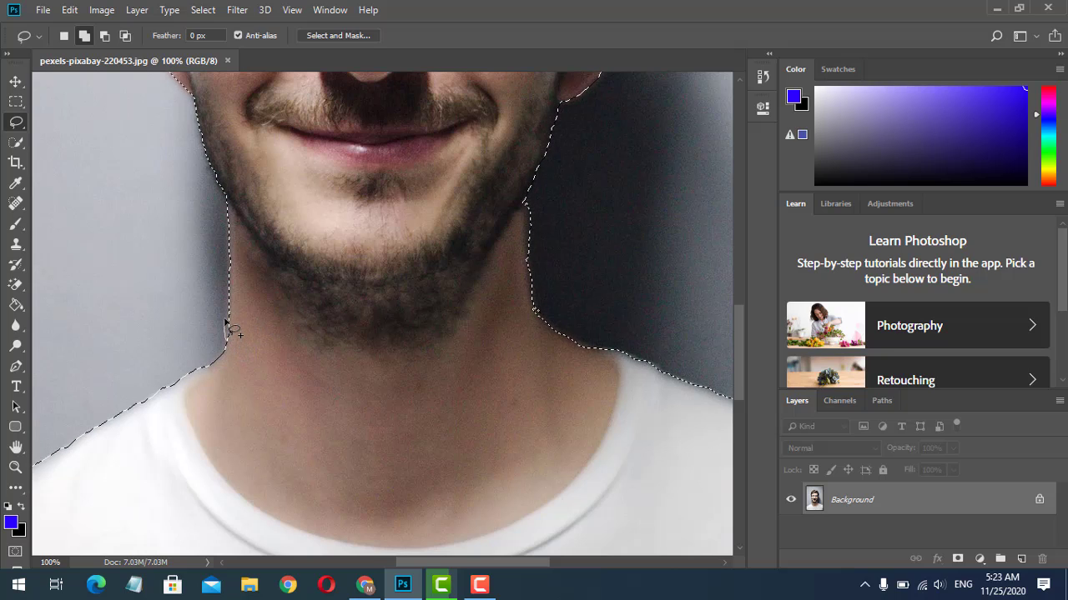
{"action": "mouse_move", "coordinate": [226, 294]}
{"action": "left_mouse_down"}
{"action": "mouse_move", "coordinate": [237, 258]}
{"action": "mouse_move", "coordinate": [241, 335]}
{"action": "left_mouse_up"}
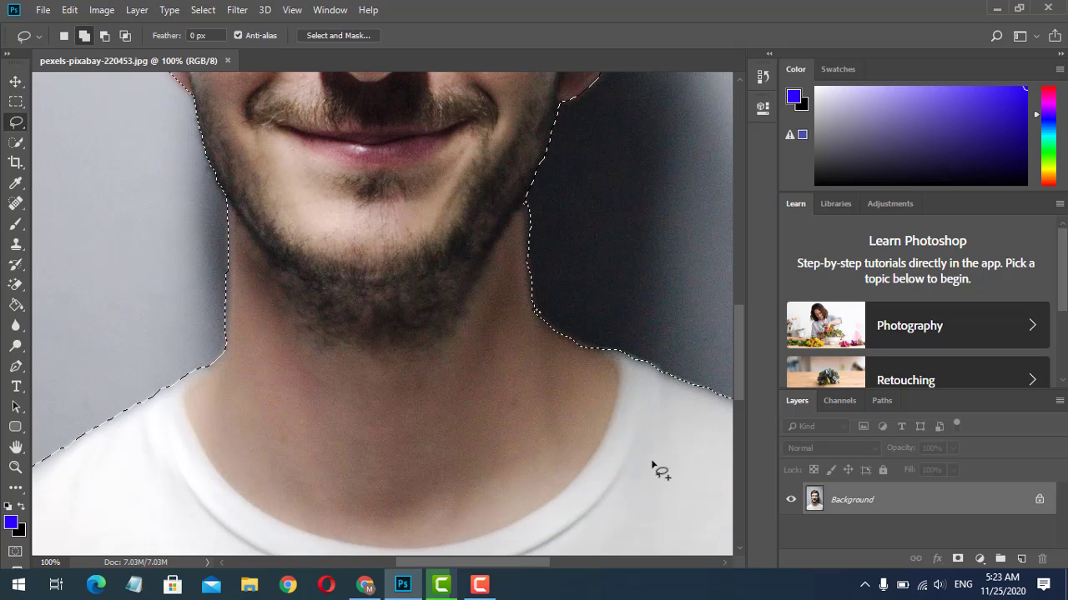
Mask out the background by adding a layer mask from the refined selection of the man
{"action": "key", "text": "ctrl+minus"}
{"action": "key", "text": "ctrl+minus"}
{"action": "key", "text": "ctrl+minus"}
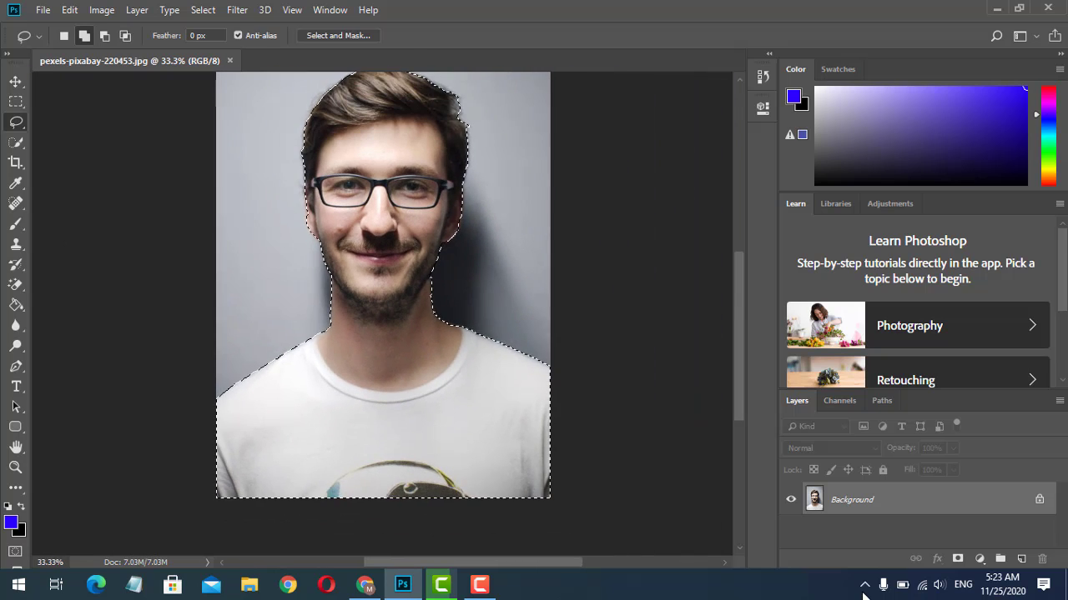
{"action": "left_click", "coordinate": [956, 560]}
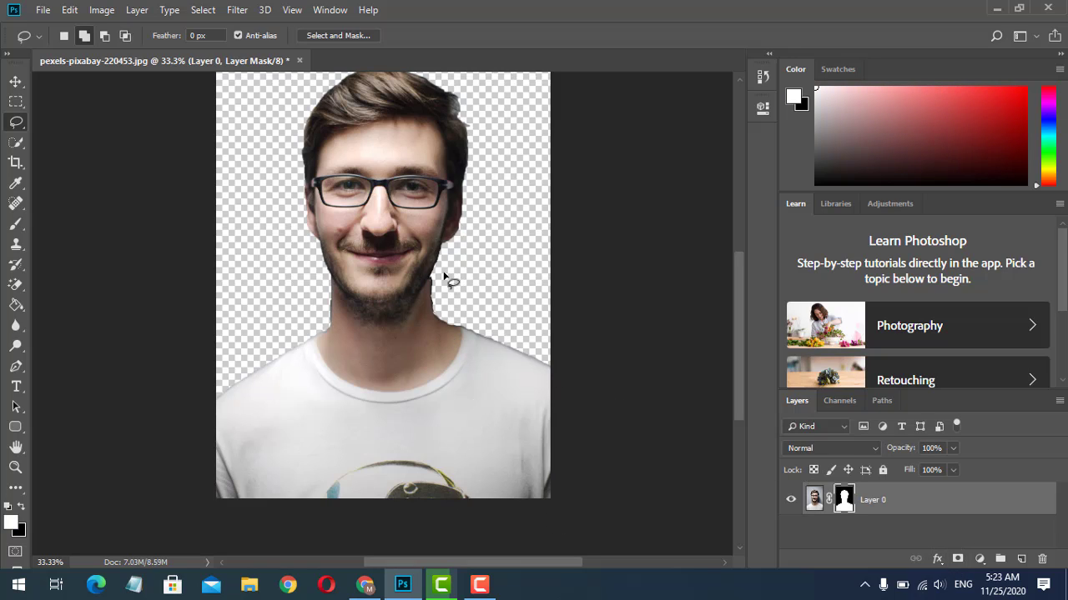
{"action": "key", "text": "ctrl+z"}
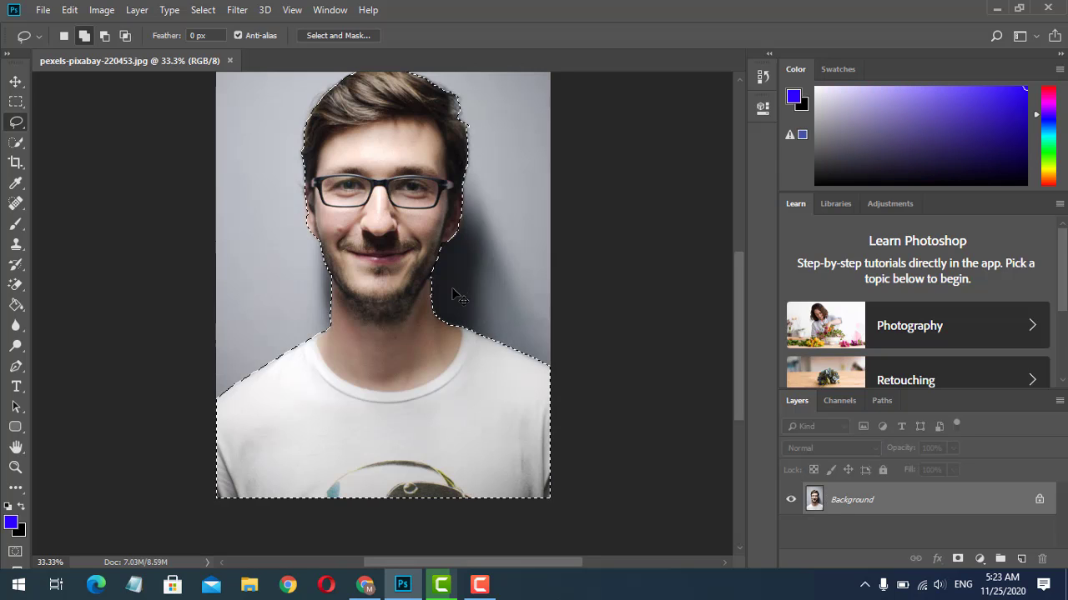
{"action": "key", "text": "ctrl+shift+z"}
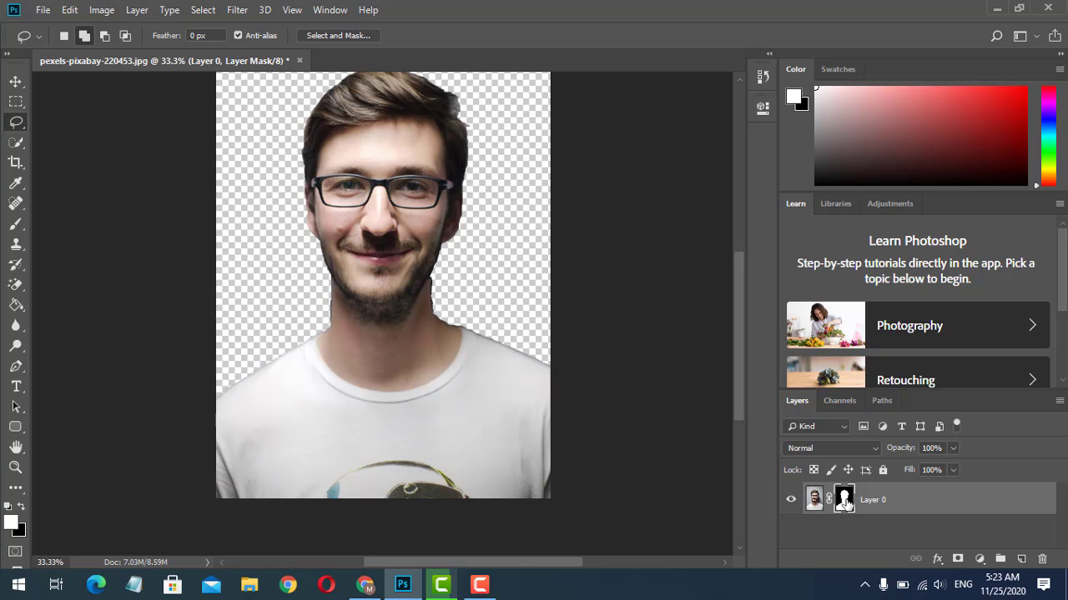
{"action": "double_click", "coordinate": [843, 500]}
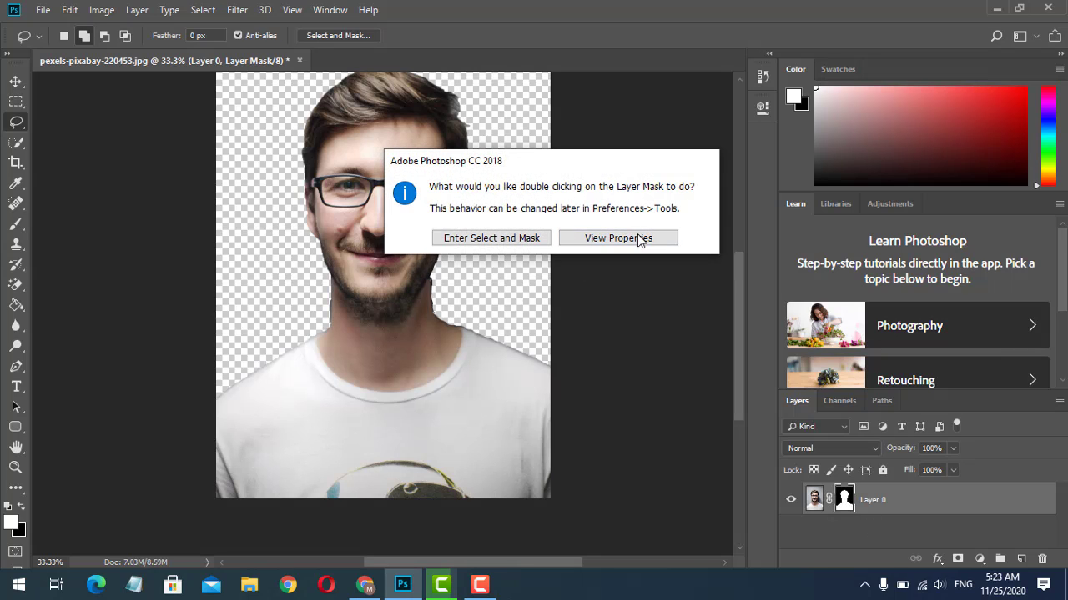
{"action": "left_click", "coordinate": [603, 238]}
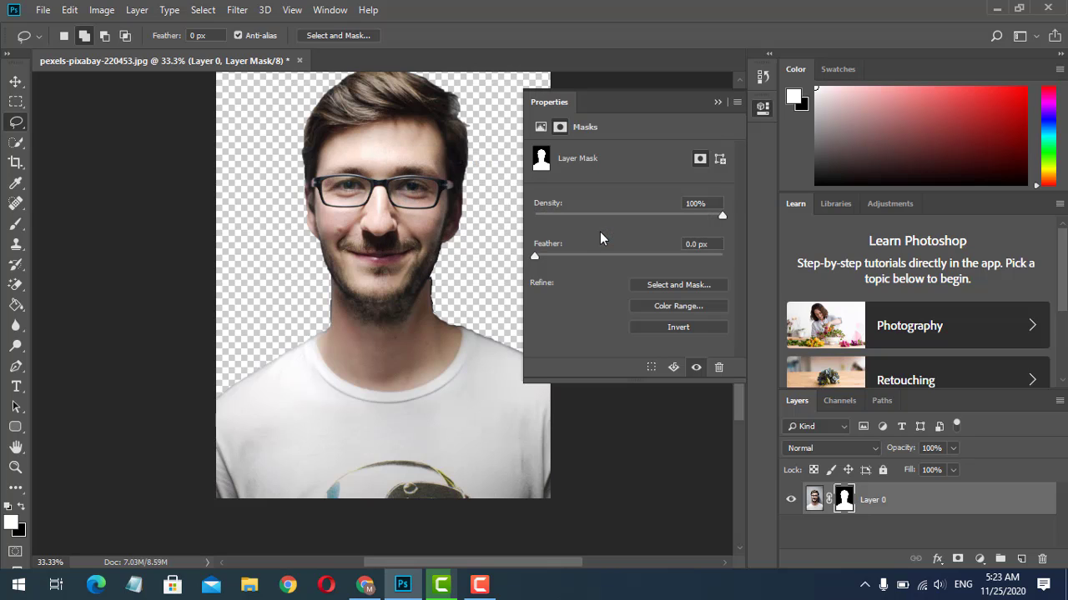
{"action": "left_click", "coordinate": [717, 102]}
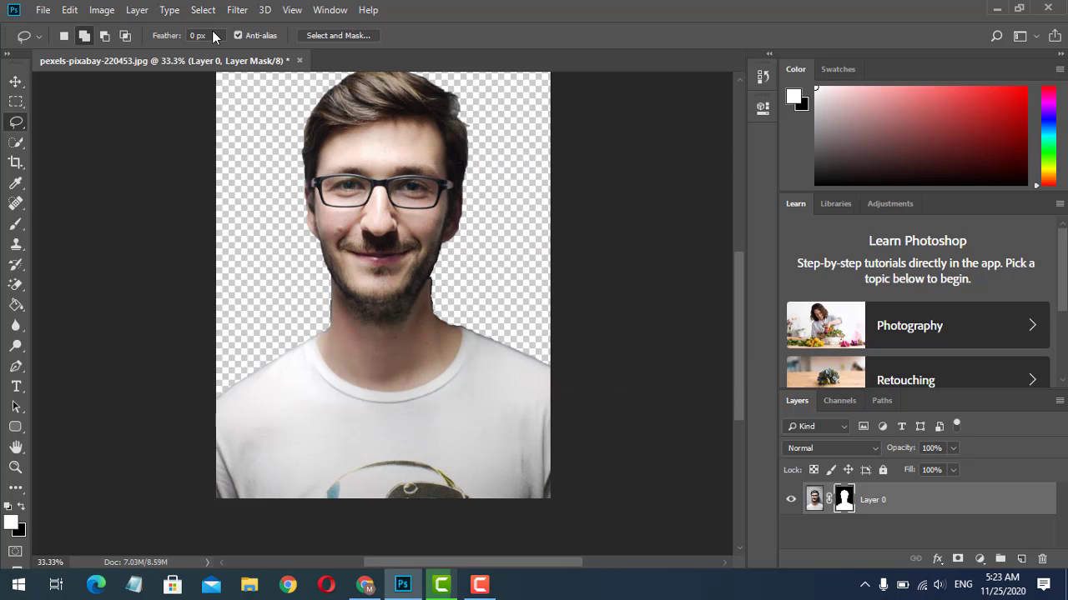
Refine the layer mask's edge in Select and Mask with a 1 px radius, smoothing of 4 and a 0.2 px feather
{"action": "left_click", "coordinate": [327, 37]}
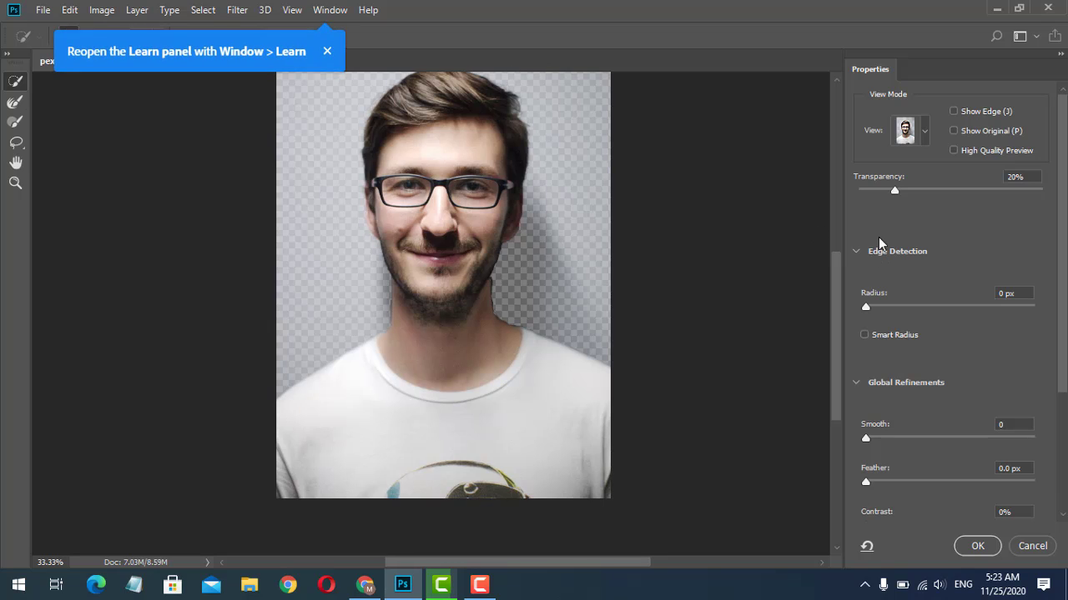
{"action": "left_click_drag", "start_coordinate": [872, 305], "coordinate": [875, 307]}
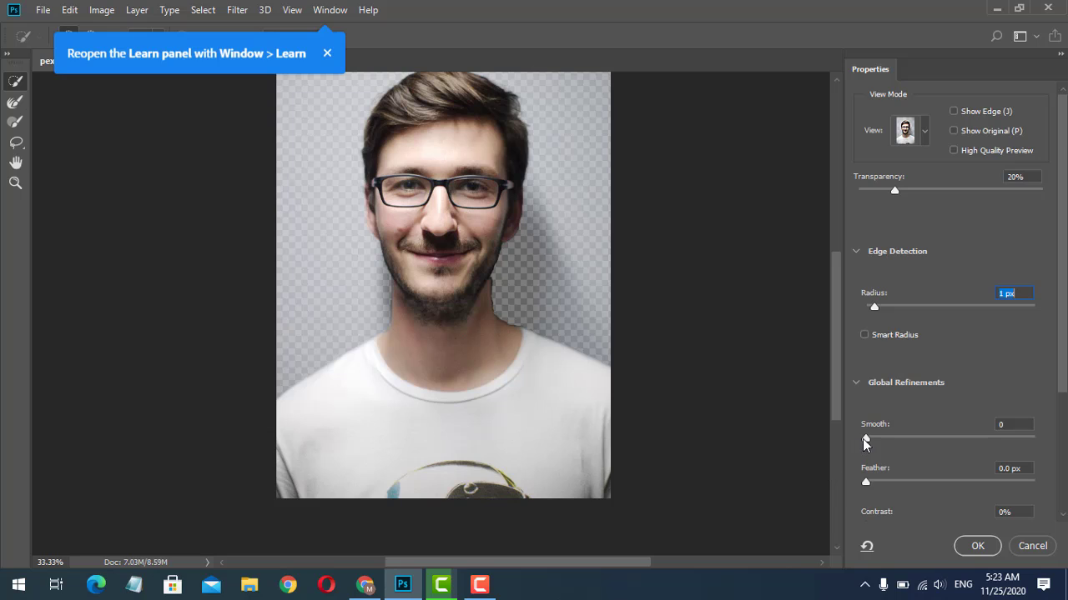
{"action": "left_click_drag", "start_coordinate": [865, 439], "coordinate": [873, 438]}
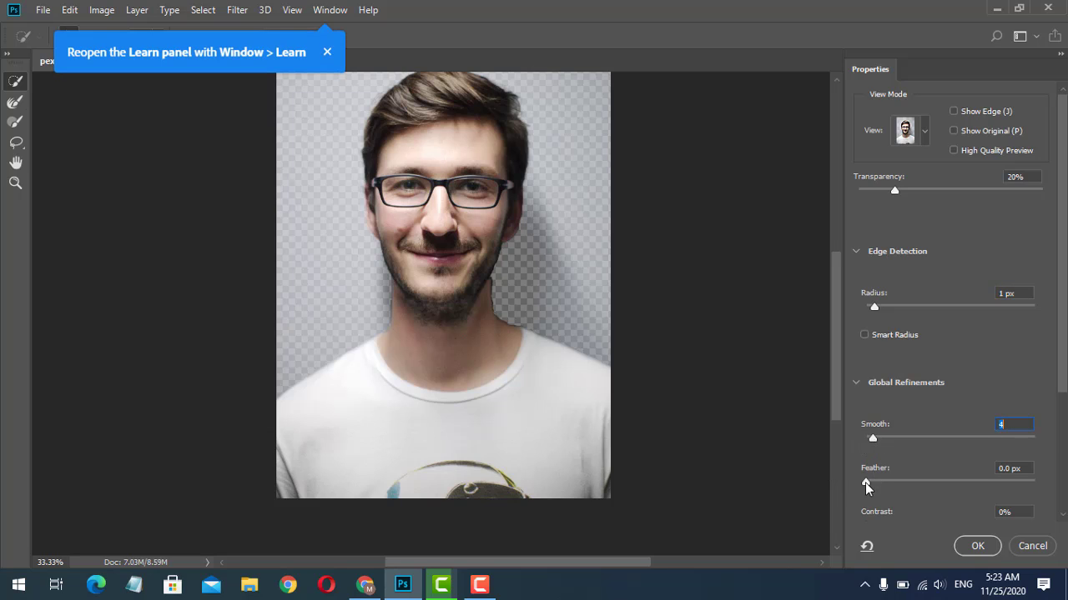
{"action": "left_click_drag", "start_coordinate": [864, 482], "coordinate": [876, 487]}
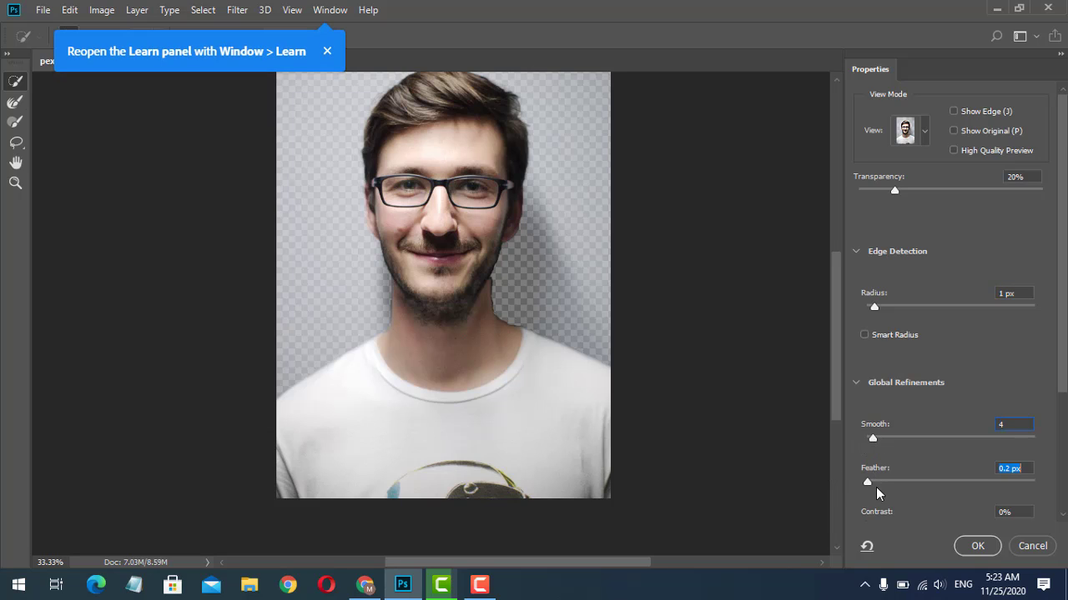
{"action": "left_click", "coordinate": [882, 438]}
{"action": "left_click", "coordinate": [977, 546]}
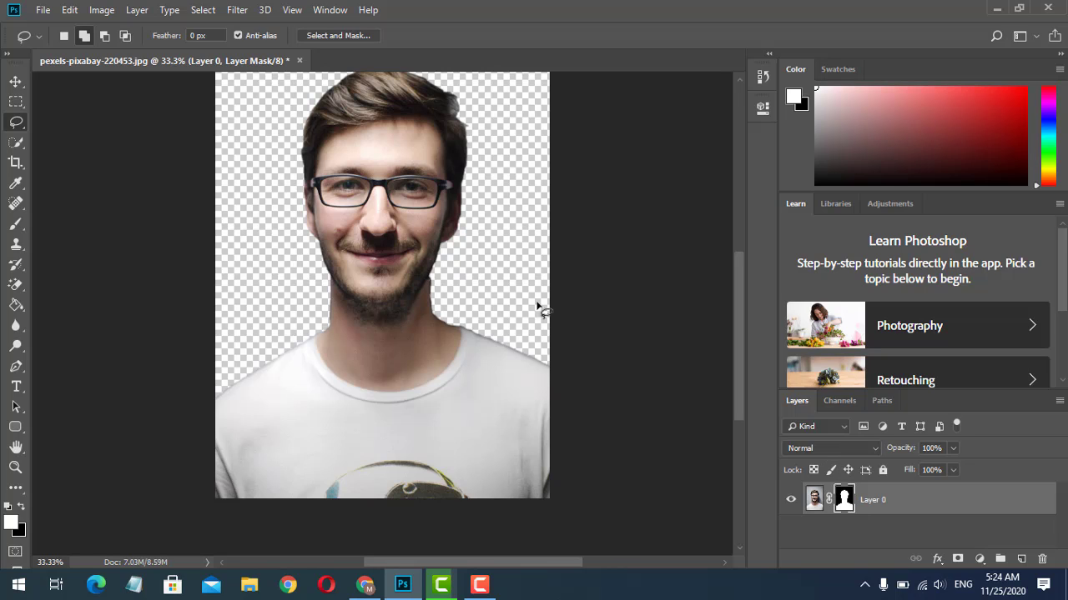
{"action": "left_click", "coordinate": [43, 9]}
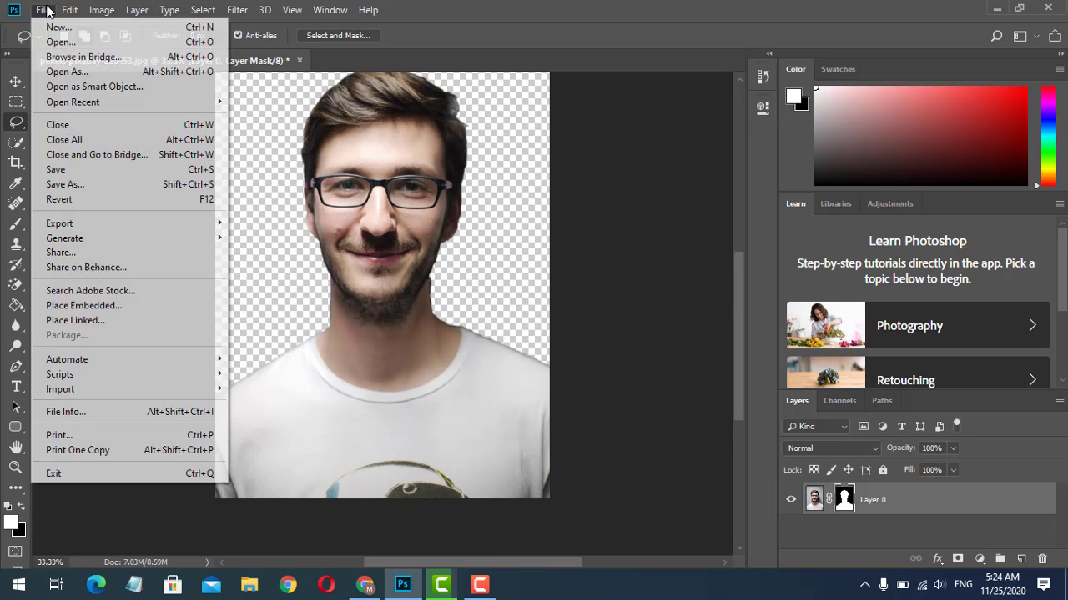
{"action": "left_click", "coordinate": [60, 42]}
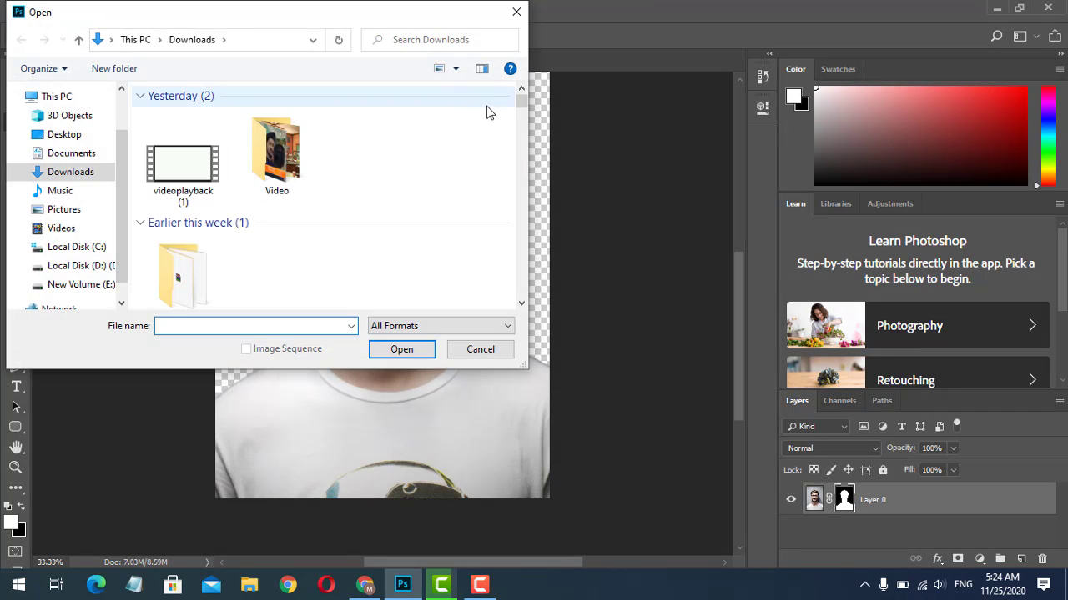
{"action": "left_click_drag", "start_coordinate": [522, 105], "coordinate": [506, 142]}
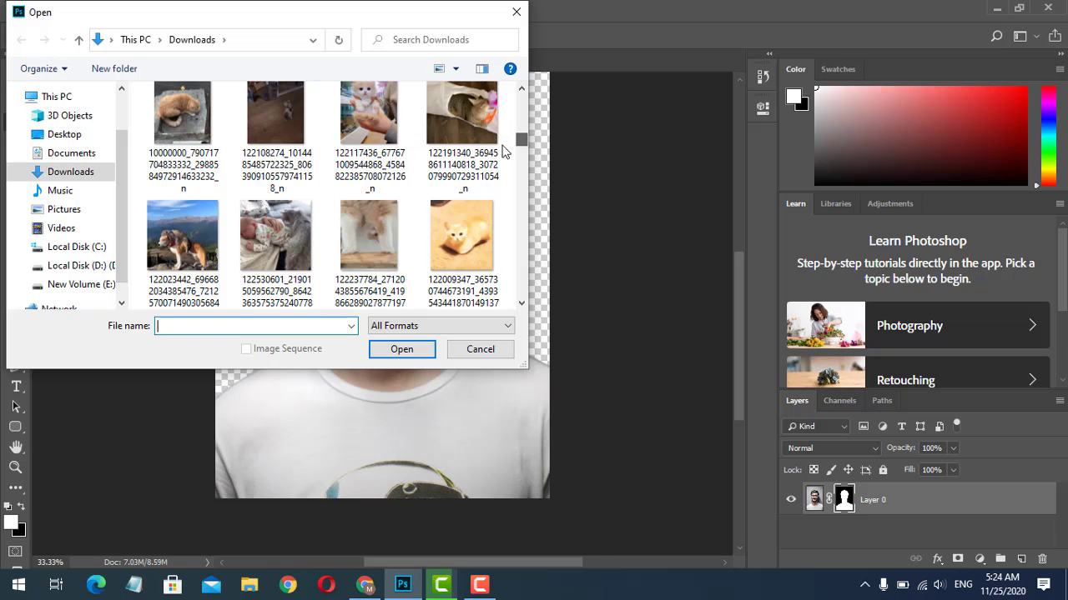
{"action": "double_click", "coordinate": [281, 110]}
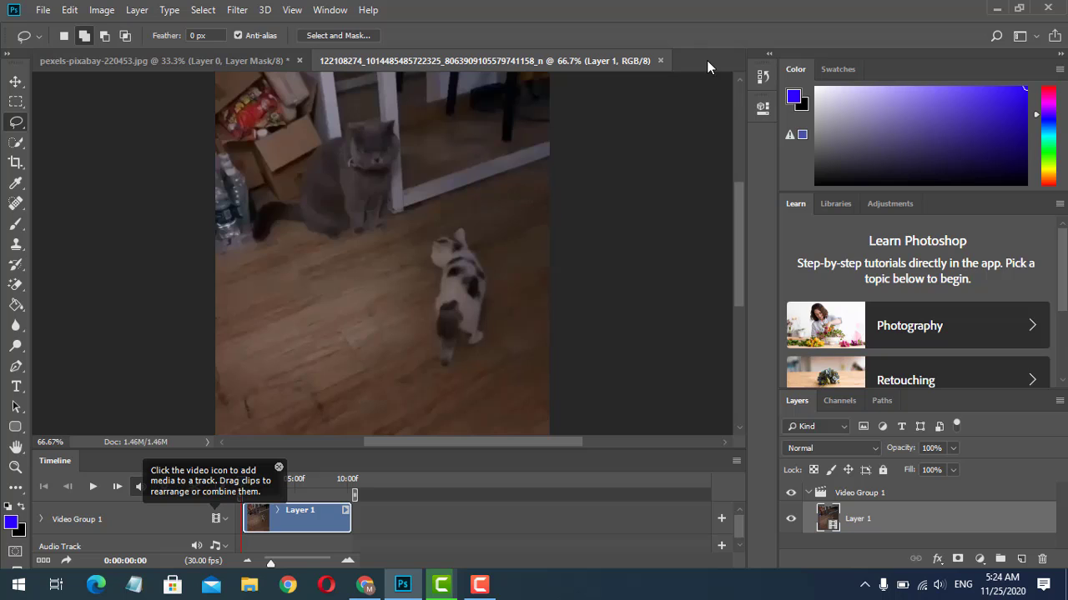
{"action": "left_click", "coordinate": [660, 60]}
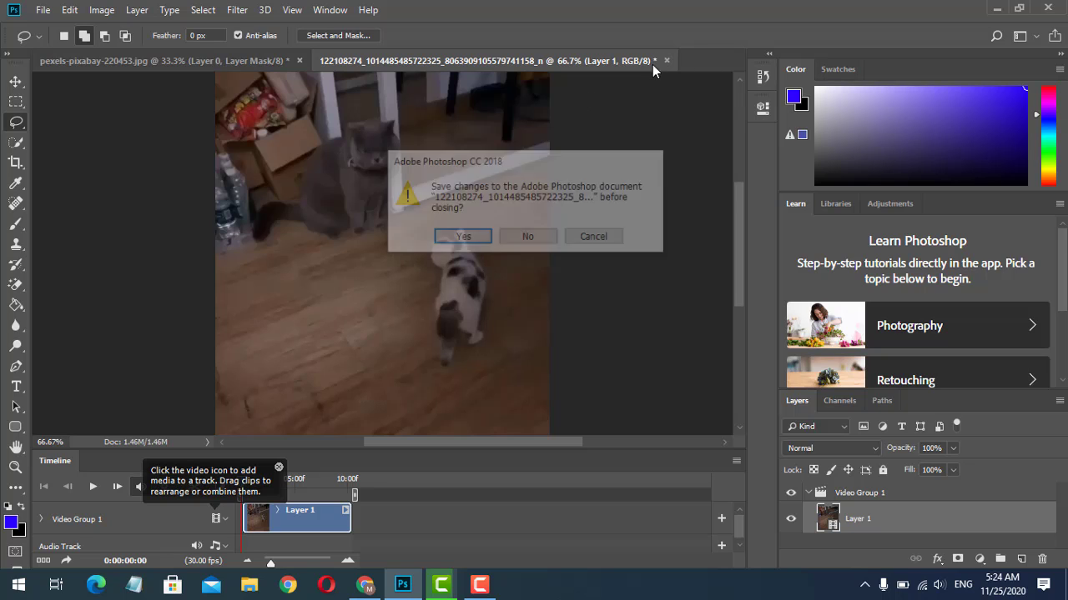
{"action": "left_click", "coordinate": [551, 241]}
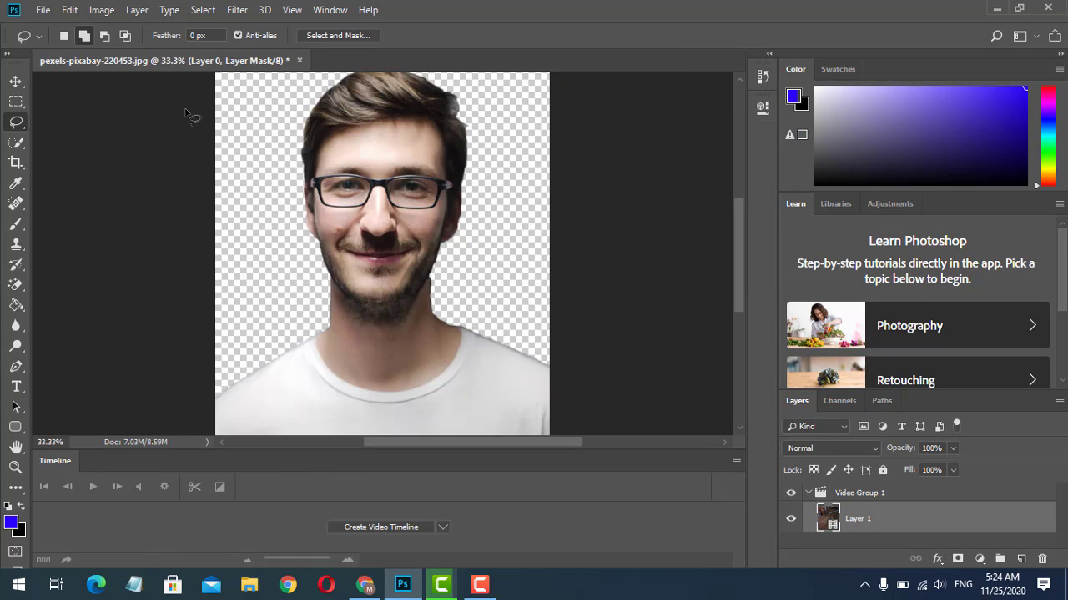
Open the desk photo pexels-serpstat-572056.jpg from the Downloads folder as a second document
{"action": "left_click", "coordinate": [42, 12]}
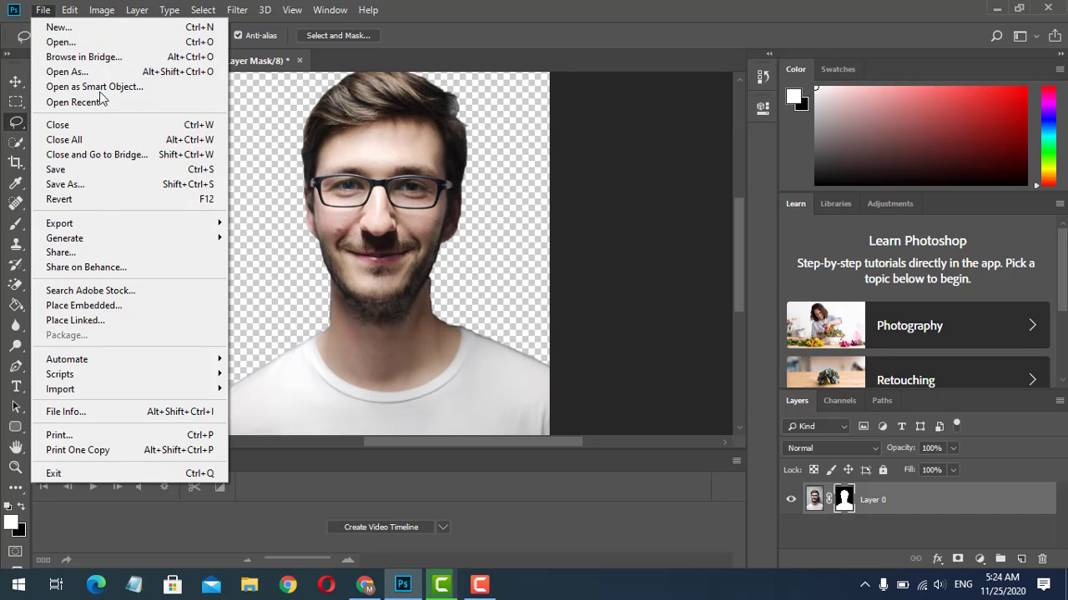
{"action": "left_click", "coordinate": [121, 42]}
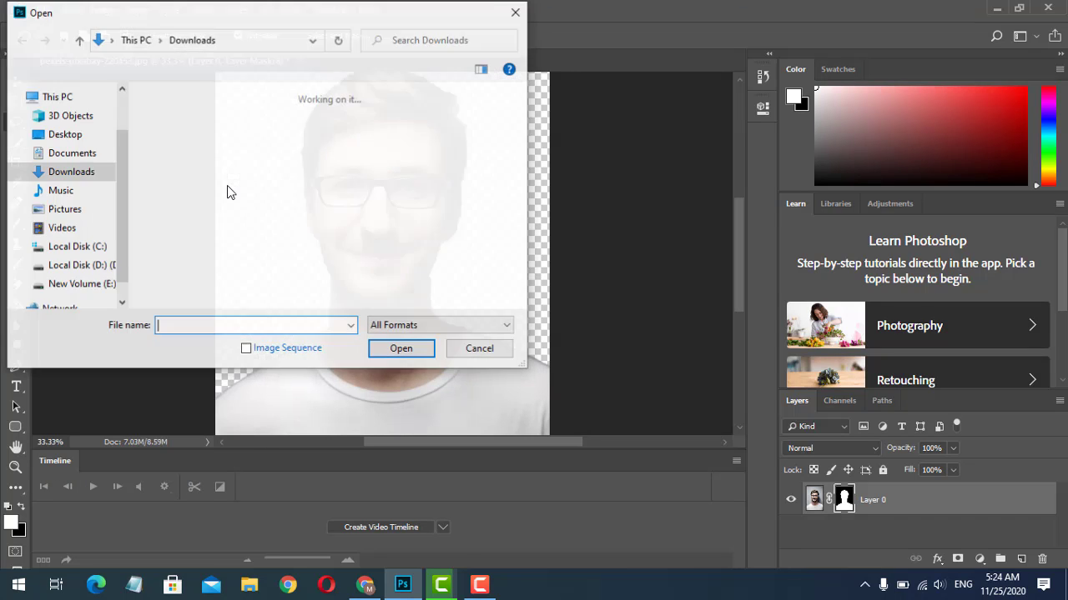
{"action": "scroll", "coordinate": [523, 170], "scroll_direction": "down", "scroll_amount": 10}
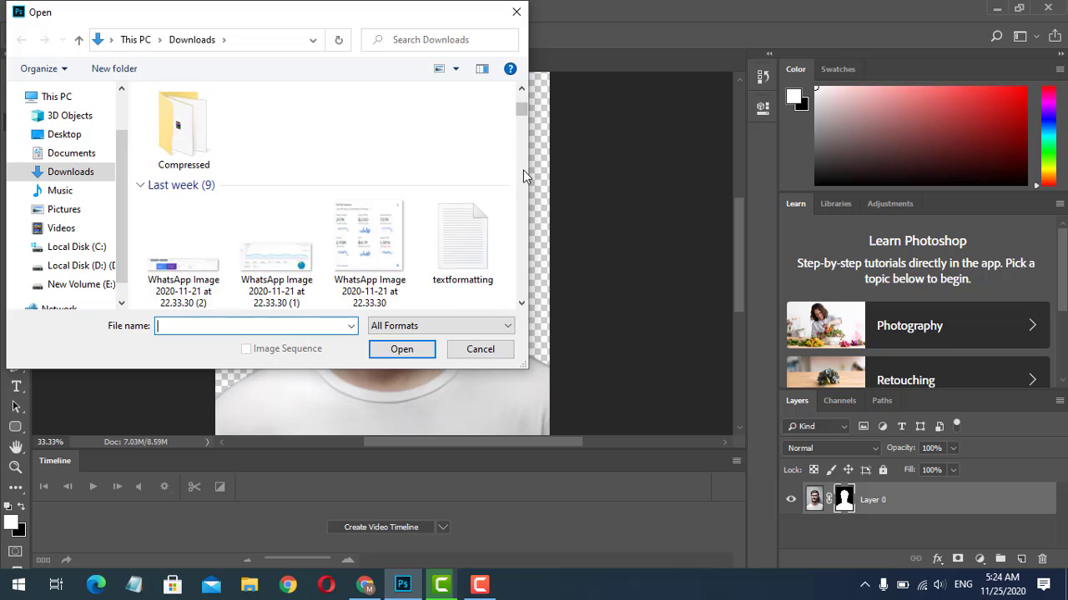
{"action": "scroll", "coordinate": [522, 131], "scroll_direction": "down", "scroll_amount": 10}
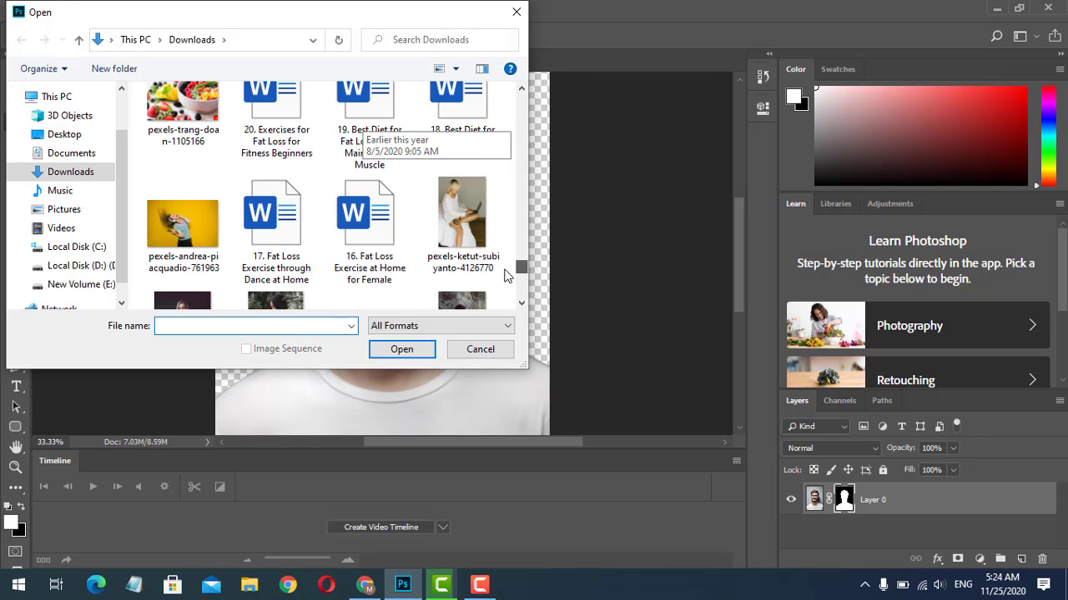
{"action": "scroll", "coordinate": [504, 283], "scroll_direction": "down", "scroll_amount": 5}
{"action": "scroll", "coordinate": [515, 291], "scroll_direction": "up", "scroll_amount": 1}
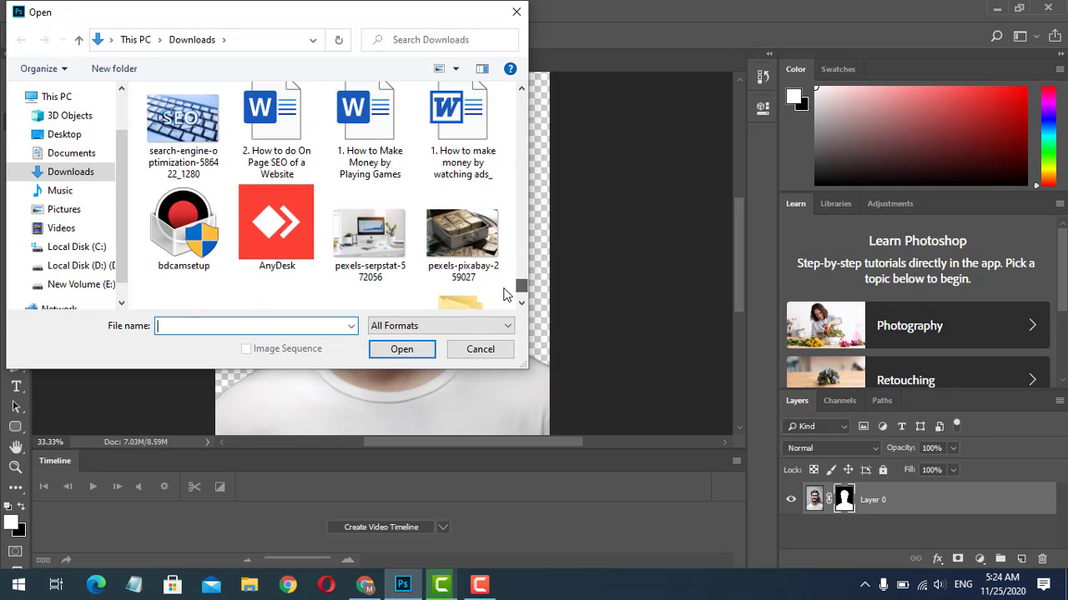
{"action": "left_click", "coordinate": [396, 243]}
{"action": "double_click", "coordinate": [396, 243]}
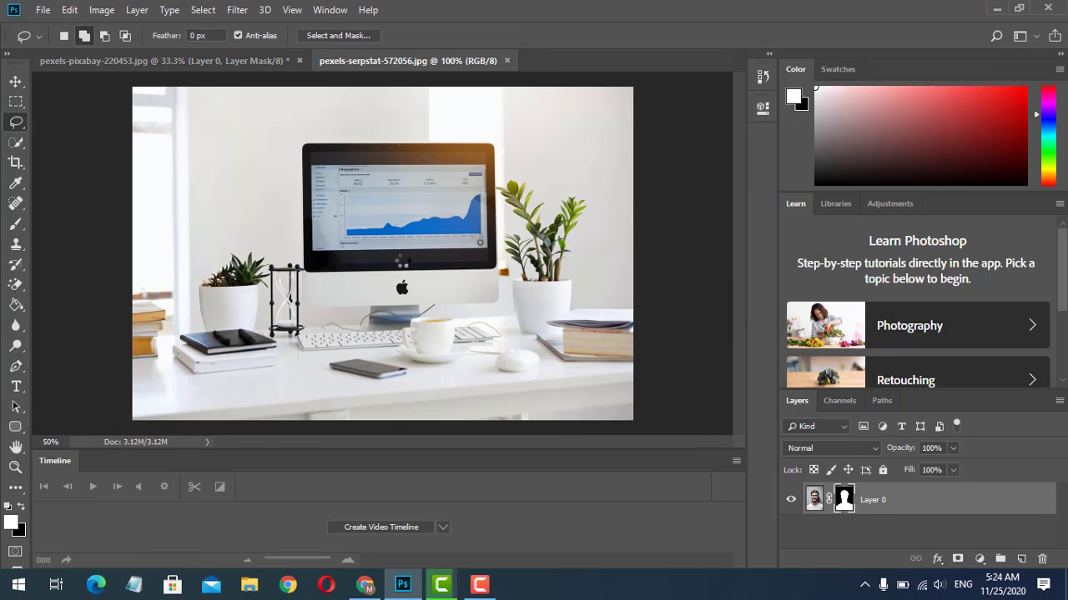
Apply the layer mask on the portrait's layer permanently in pexels-pixabay-220453.jpg
{"action": "left_click", "coordinate": [212, 62]}
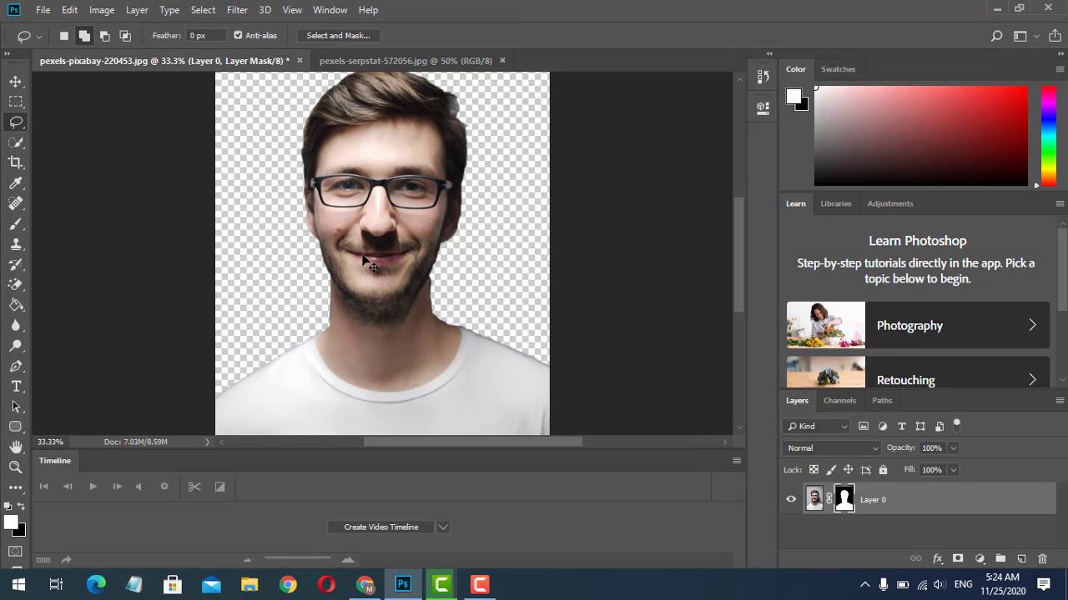
{"action": "right_click", "coordinate": [843, 501]}
{"action": "left_click", "coordinate": [875, 397]}
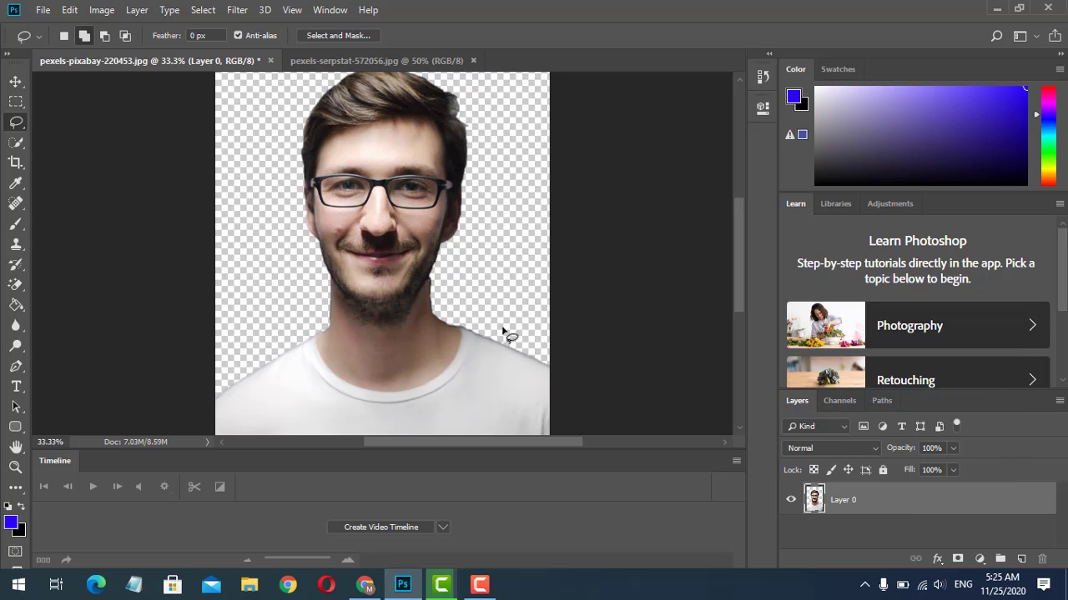
Copy the cut-out man from the portrait document into the desk photo as a new layer
{"action": "left_click_drag", "start_coordinate": [421, 284], "coordinate": [429, 117]}
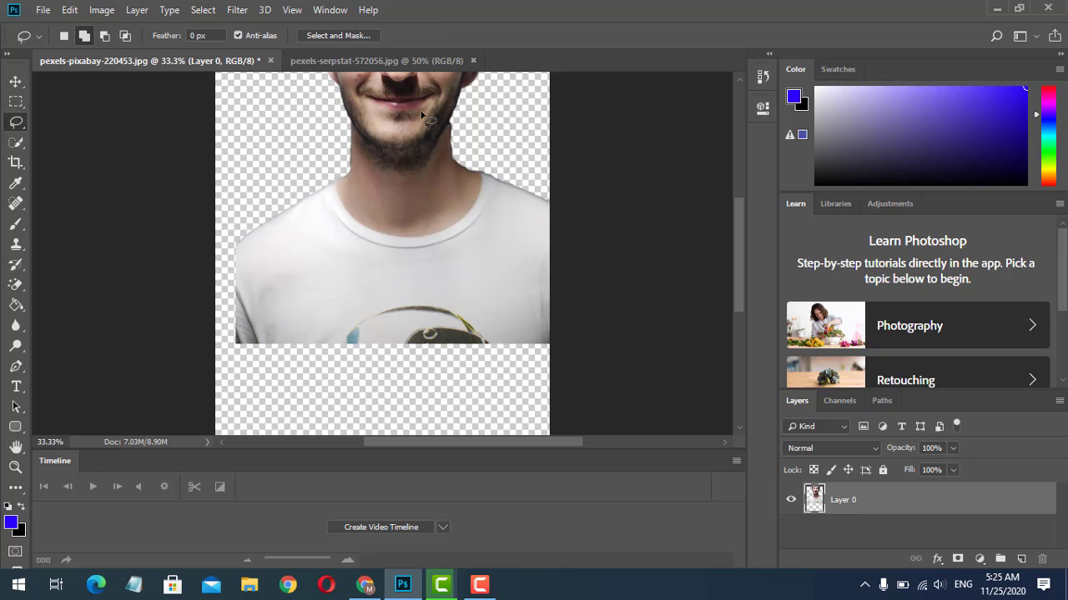
{"action": "left_click", "coordinate": [420, 62]}
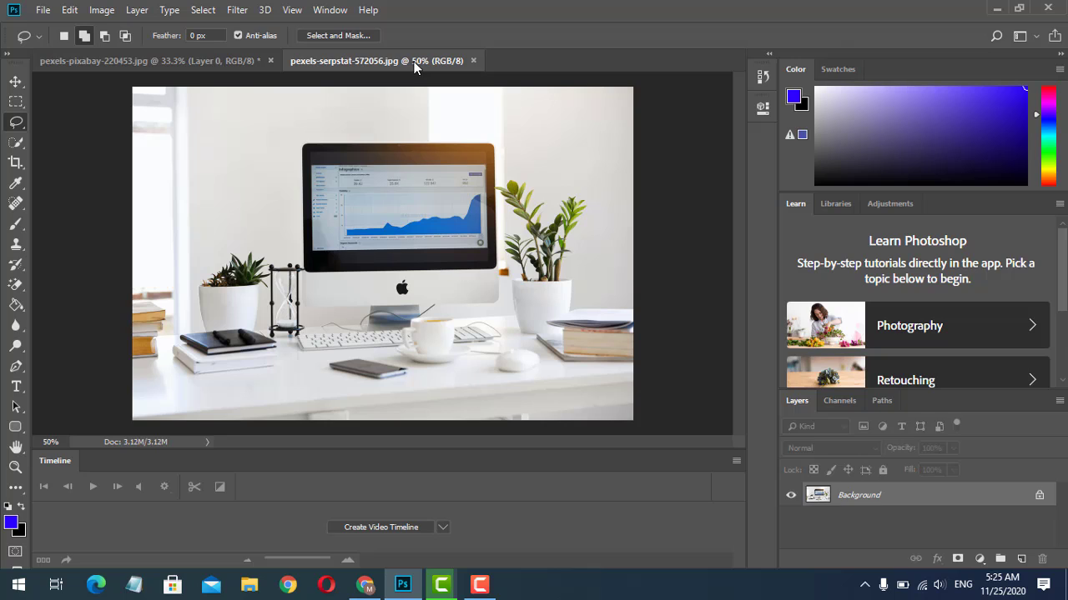
{"action": "left_click", "coordinate": [255, 60]}
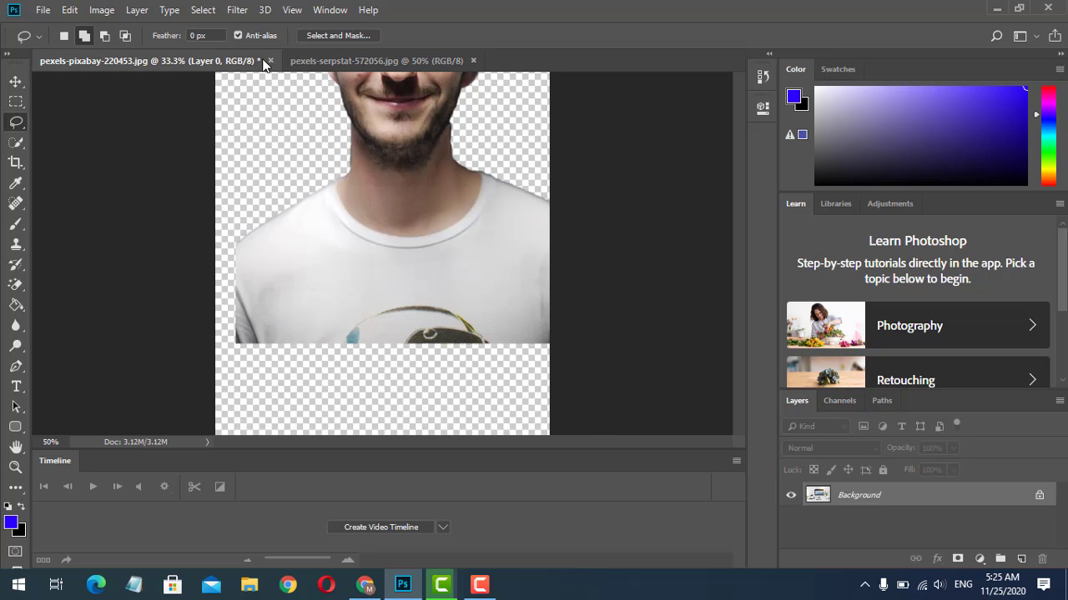
{"action": "left_click_drag", "start_coordinate": [427, 108], "coordinate": [397, 250]}
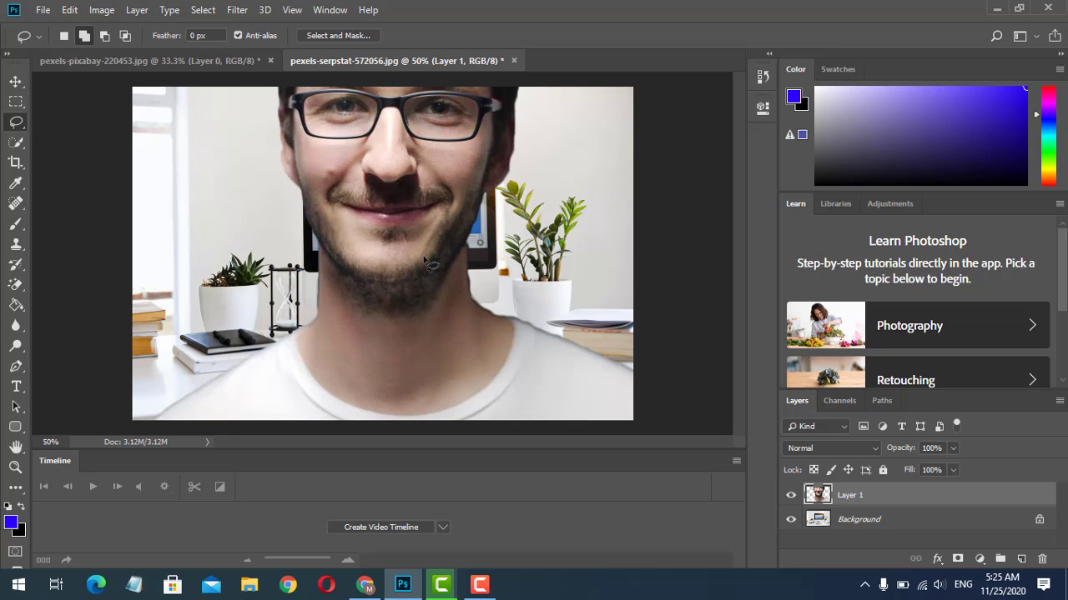
Scale the man's layer down with Free Transform to about 58% width and 60% height
{"action": "key", "text": "ctrl+t"}
{"action": "key", "text": "ctrl+0"}
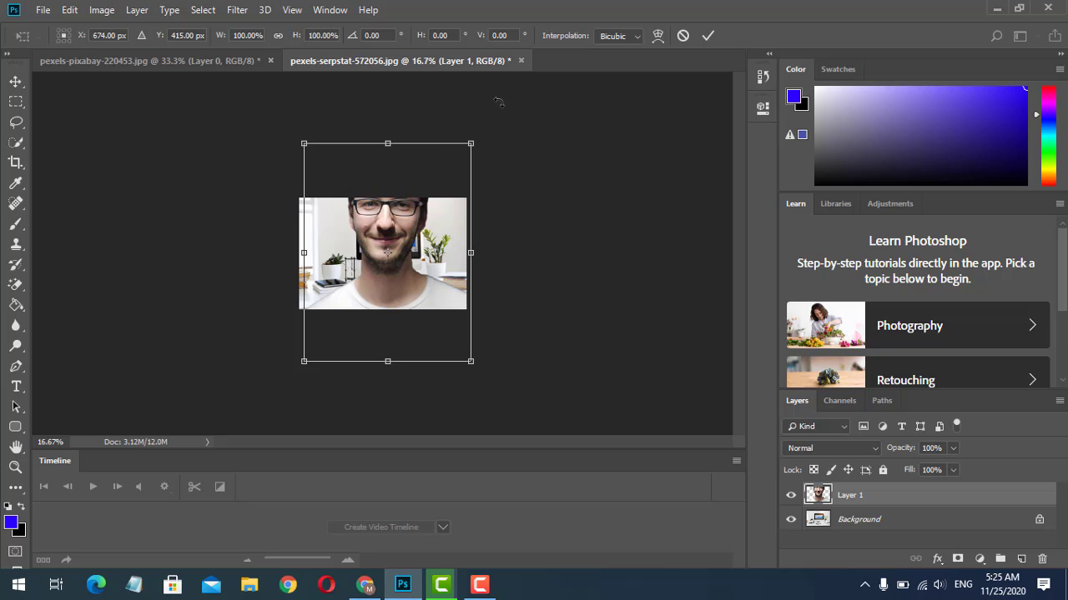
{"action": "left_click_drag", "start_coordinate": [471, 144], "coordinate": [425, 195]}
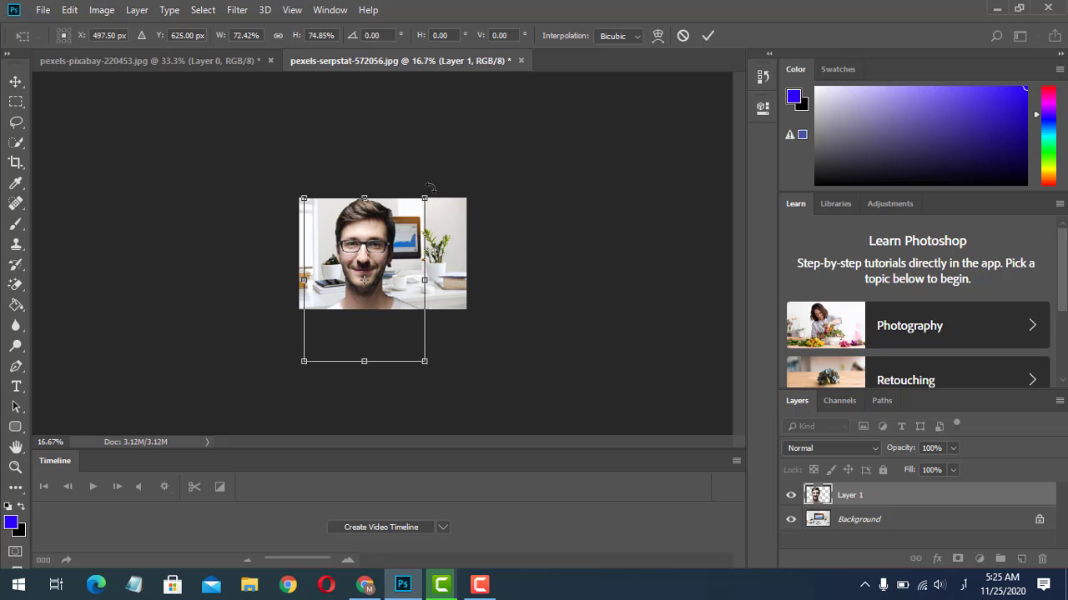
{"action": "left_click_drag", "start_coordinate": [427, 197], "coordinate": [398, 226]}
{"action": "key", "text": "ctrl+plus"}
{"action": "key", "text": "ctrl+plus"}
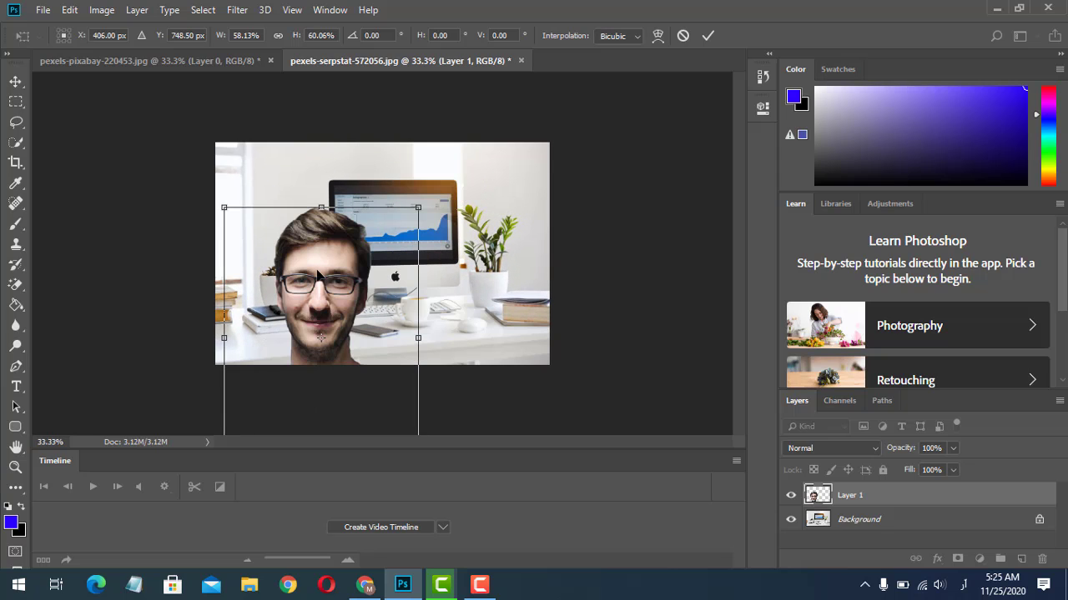
Place the man beside the monitor on the desk photo's left side, shrink him slightly more to fit the frame, and commit the transform
{"action": "left_click_drag", "start_coordinate": [317, 273], "coordinate": [281, 209]}
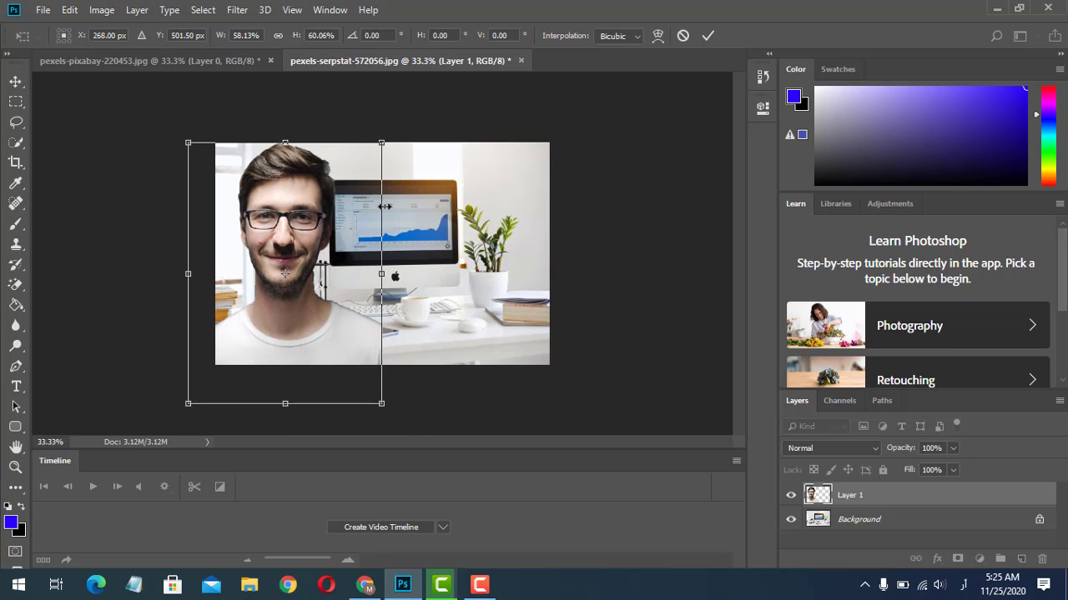
{"action": "left_click_drag", "start_coordinate": [379, 144], "coordinate": [365, 164]}
{"action": "left_click_drag", "start_coordinate": [313, 280], "coordinate": [314, 257]}
{"action": "key", "text": "l"}
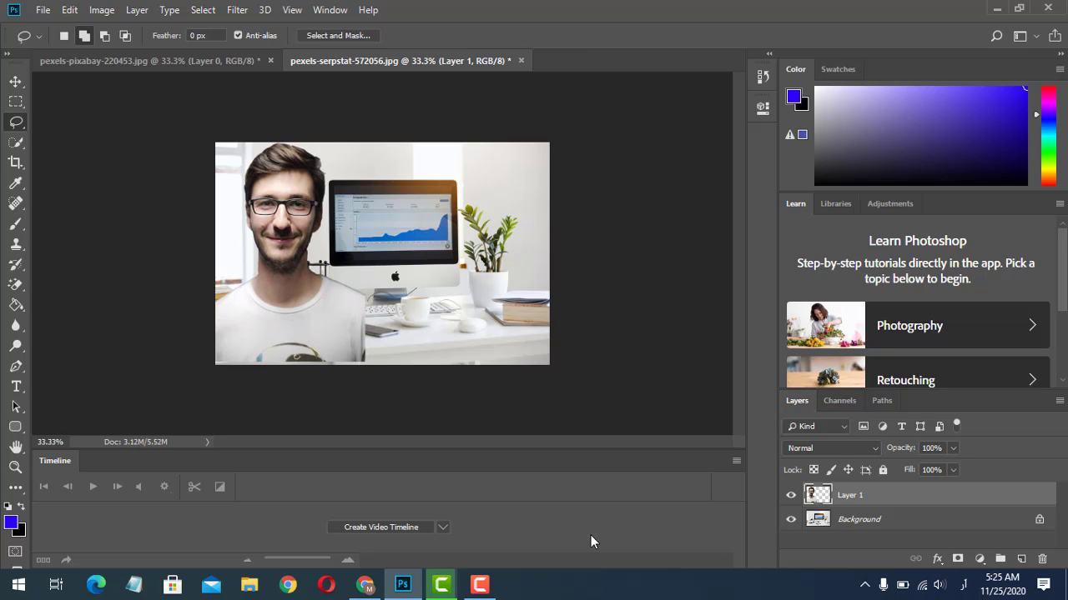
{"action": "left_click", "coordinate": [480, 585]}
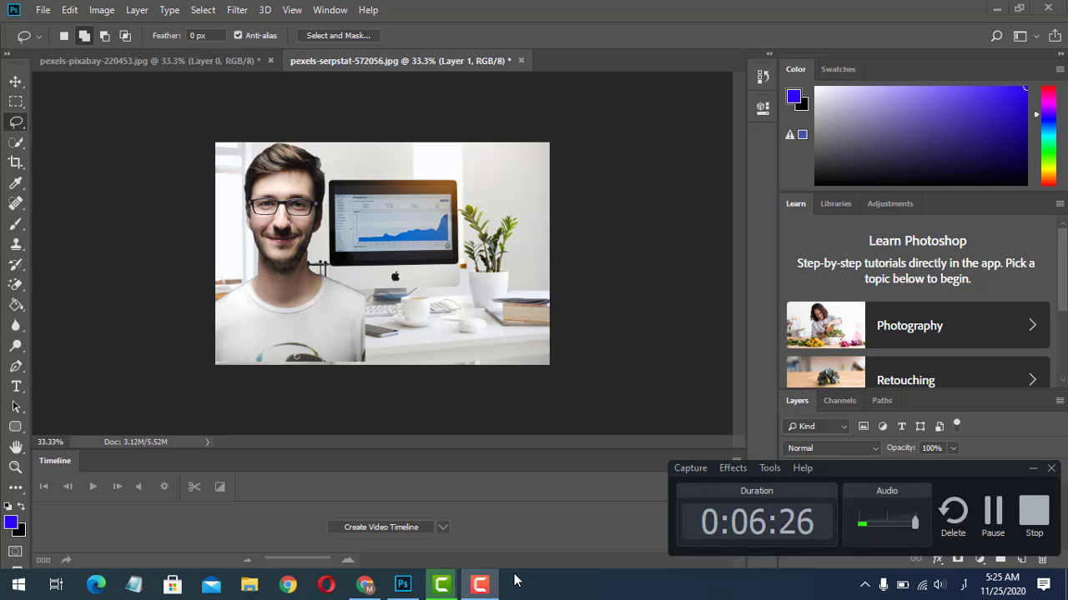